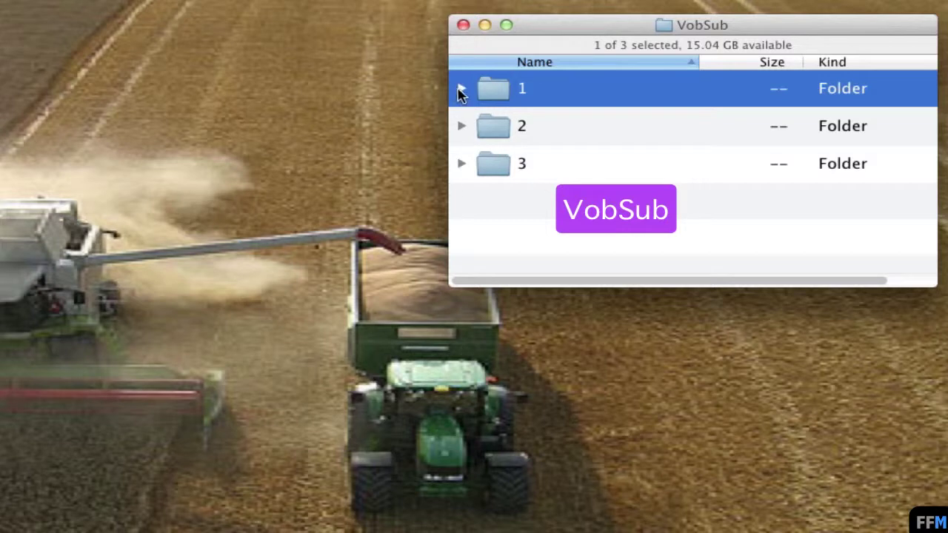
- Expand folder 1 in the VobSub folder and copy dd.mp4 into it alongside 1.idx and 1.sub
left_click(462, 88)
left_click(648, 141)
left_click(651, 165, "shift")
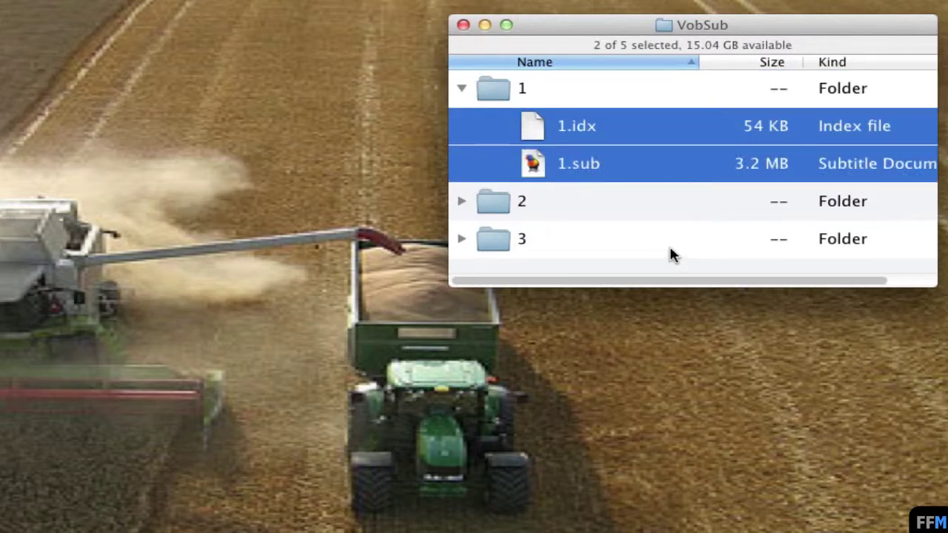
left_click_drag(0, 133, 516, 85)
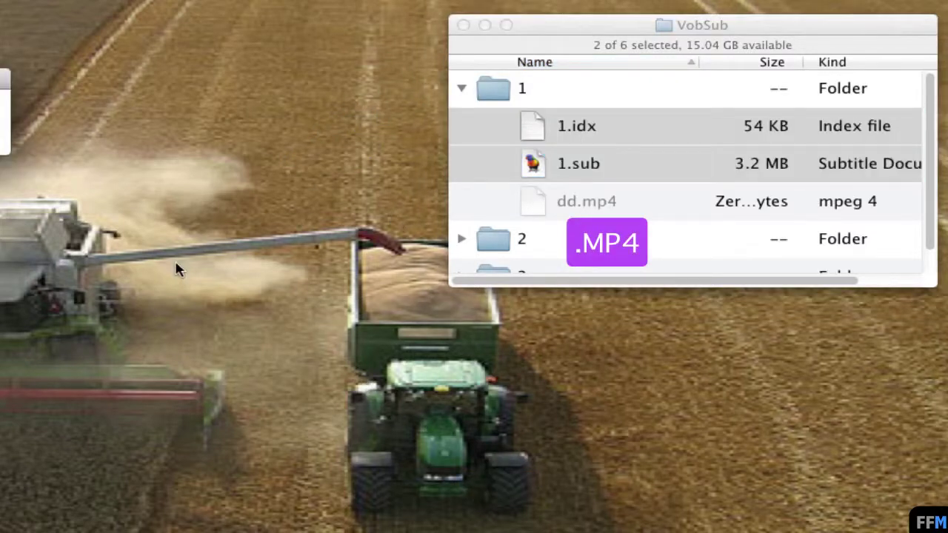
- Rename 1.sub and 1.idx in folder 1 as dd.sub and dd.idx to match the video file's name
left_click(762, 177)
key("Return")
type("dd")
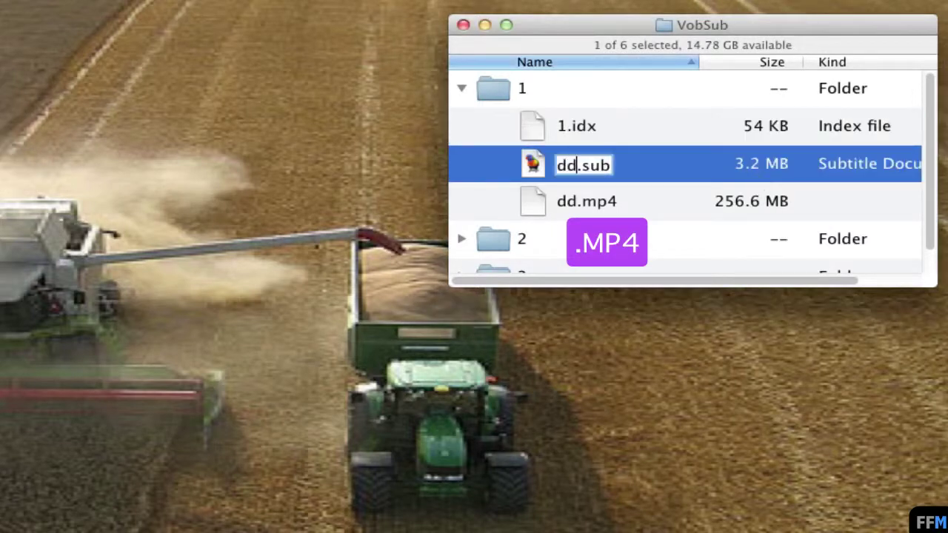
key("Return")
left_click(576, 126)
key("Return")
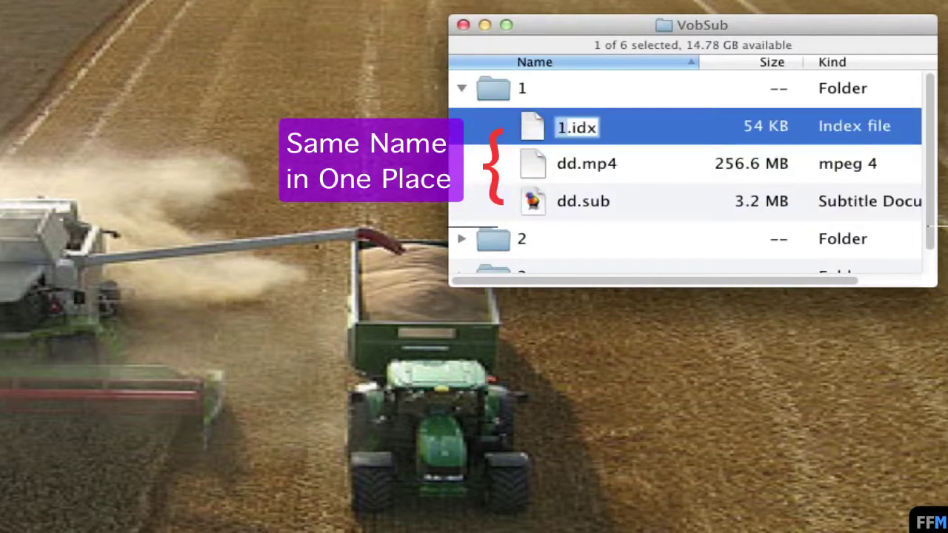
type("dd")
key("Escape")
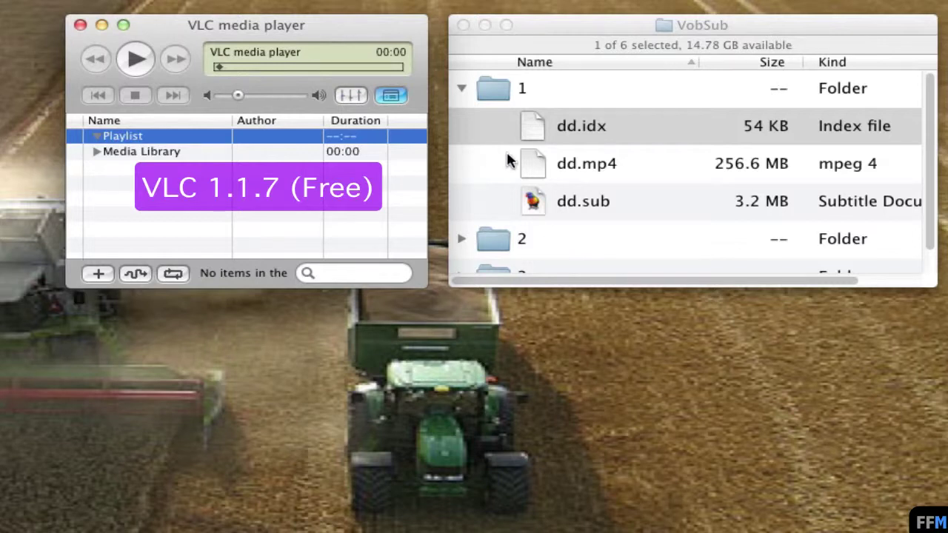
- Add dd.mp4 from folder 1 to the VLC playlist, play it and resize the video display
left_click_drag(535, 168, 323, 200)
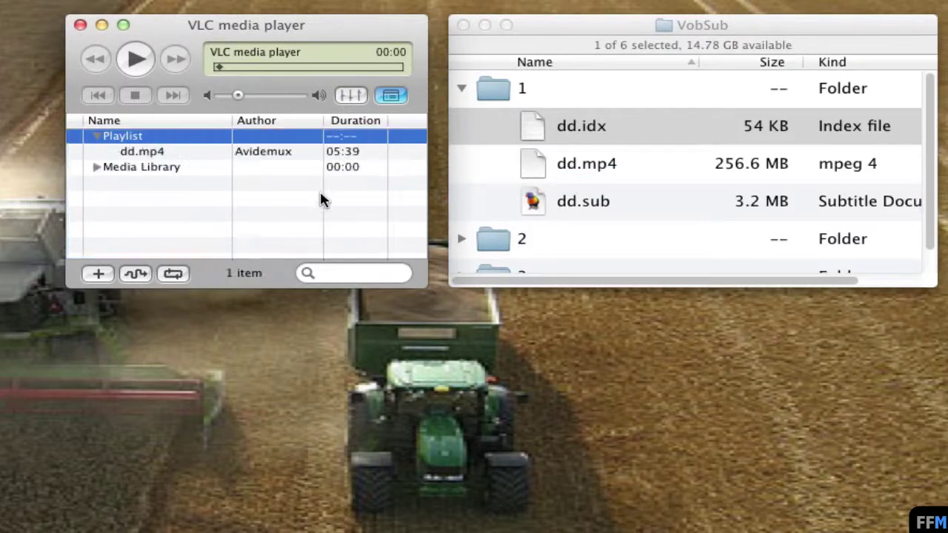
double_click(142, 152)
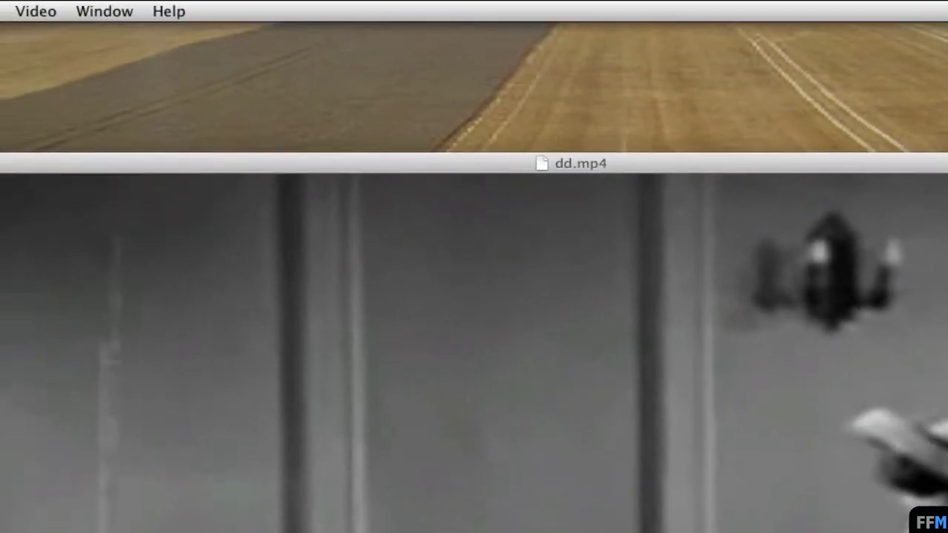
left_click(36, 11)
left_click(35, 36)
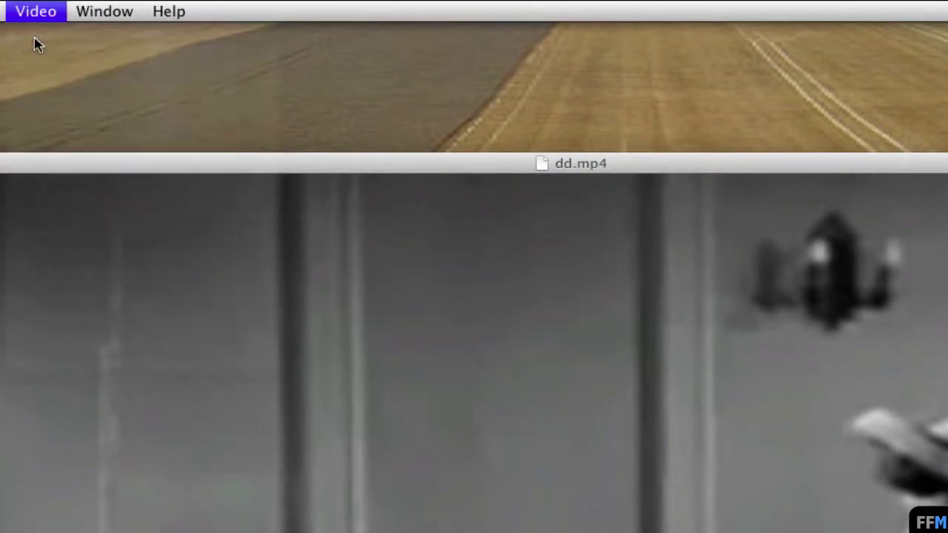
key("super+1")
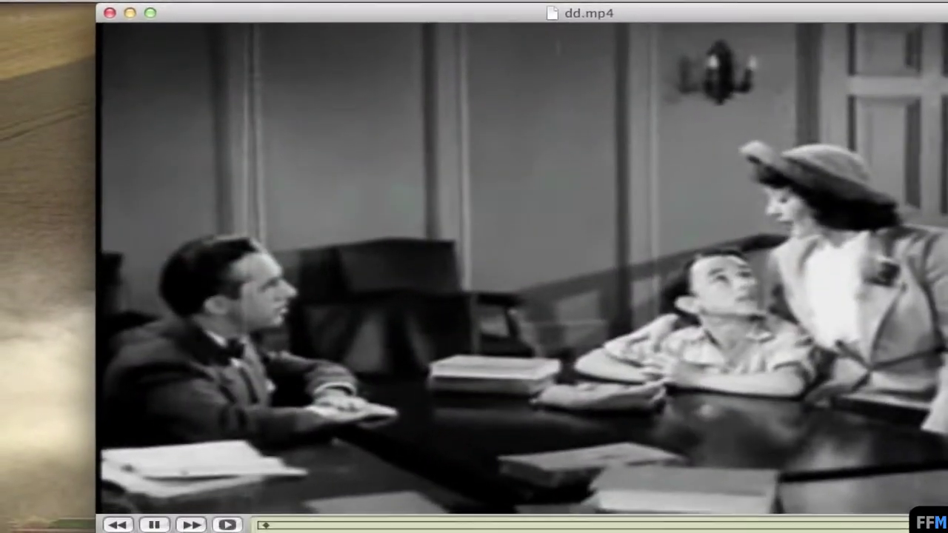
- Skip ahead in dd.mp4 to check the subtitle colour, and close the video and clear it from the playlist
left_click(362, 521)
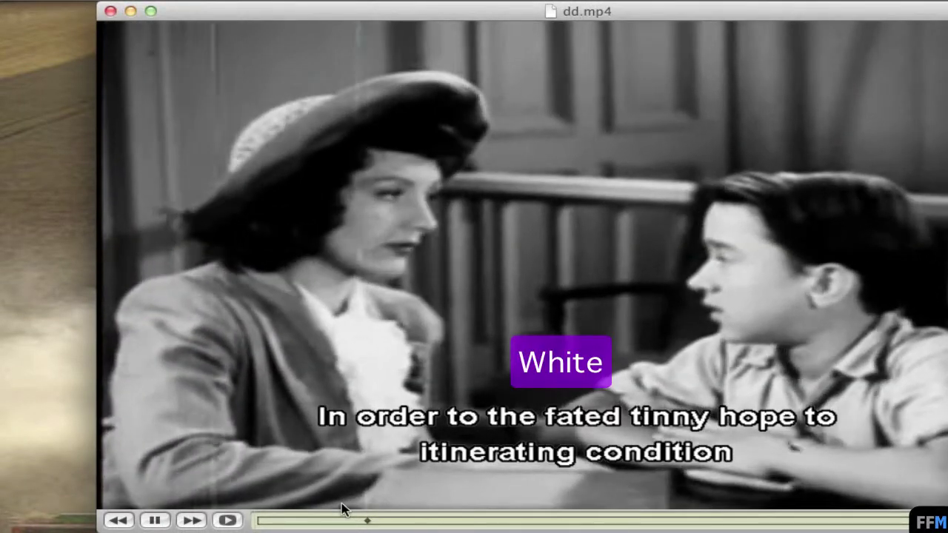
key("space")
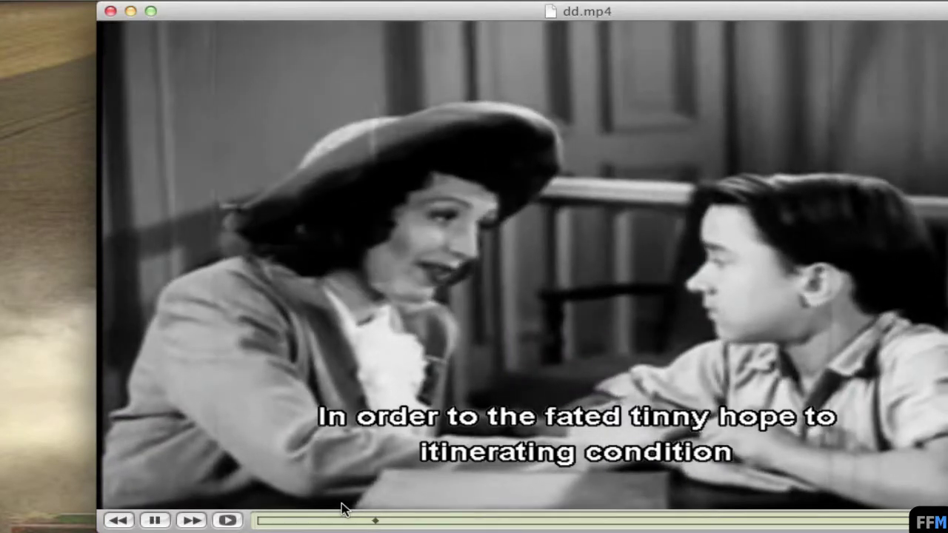
key("space")
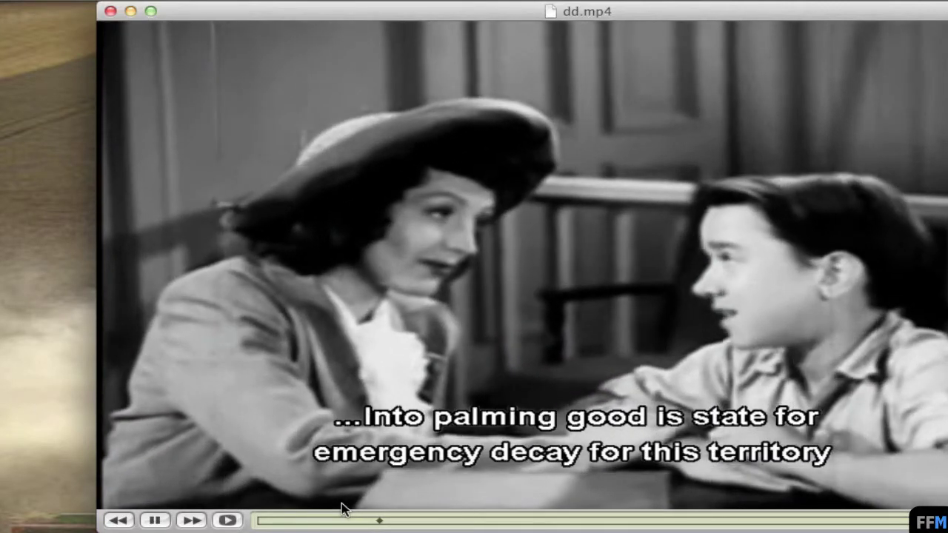
left_click(110, 11)
key("Delete")
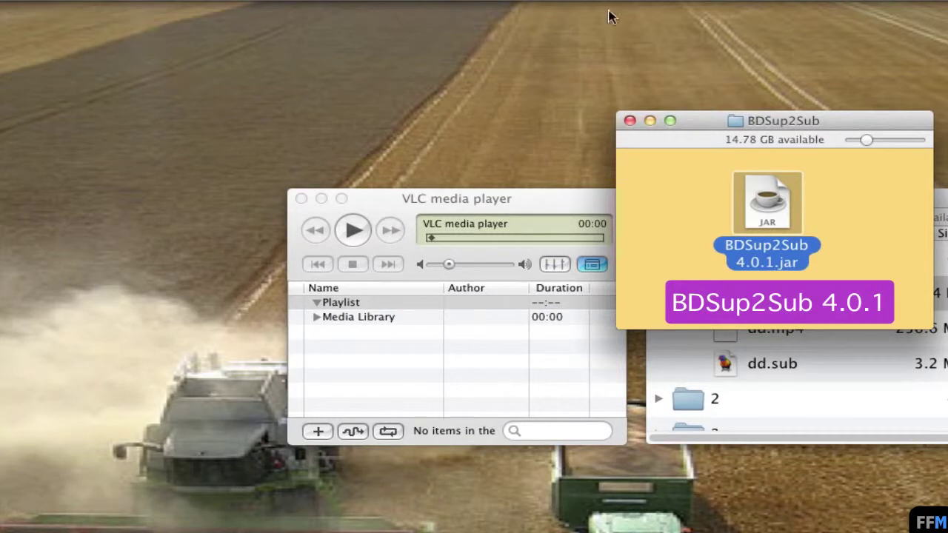
- Launch BDSup2Sub 4.0.1.jar and load dd.idx from folder 1, accepting the default conversion options
right_click(792, 209)
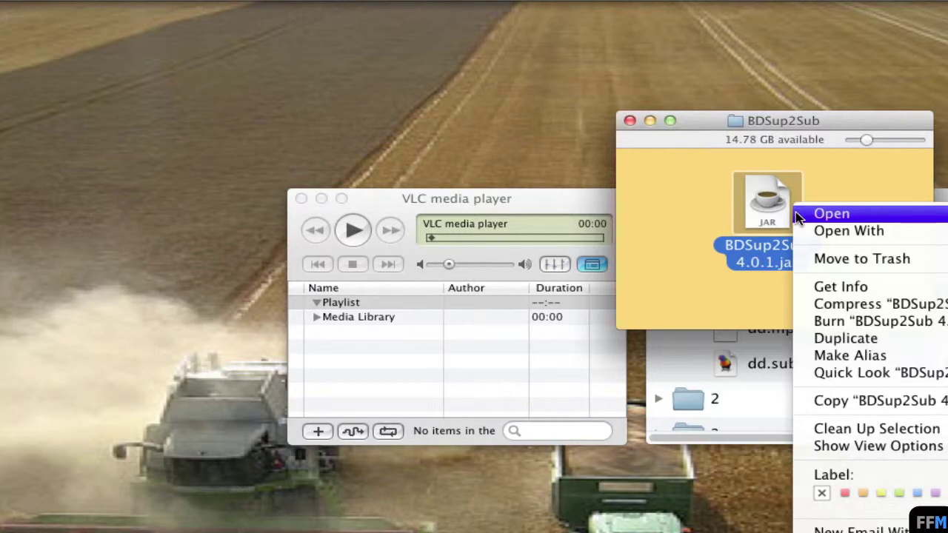
left_click(797, 215)
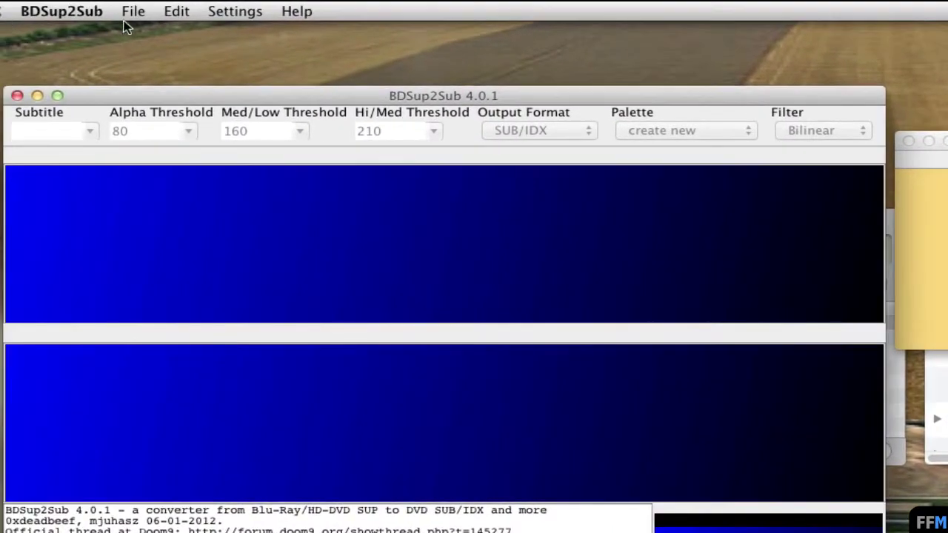
left_click(78, 8)
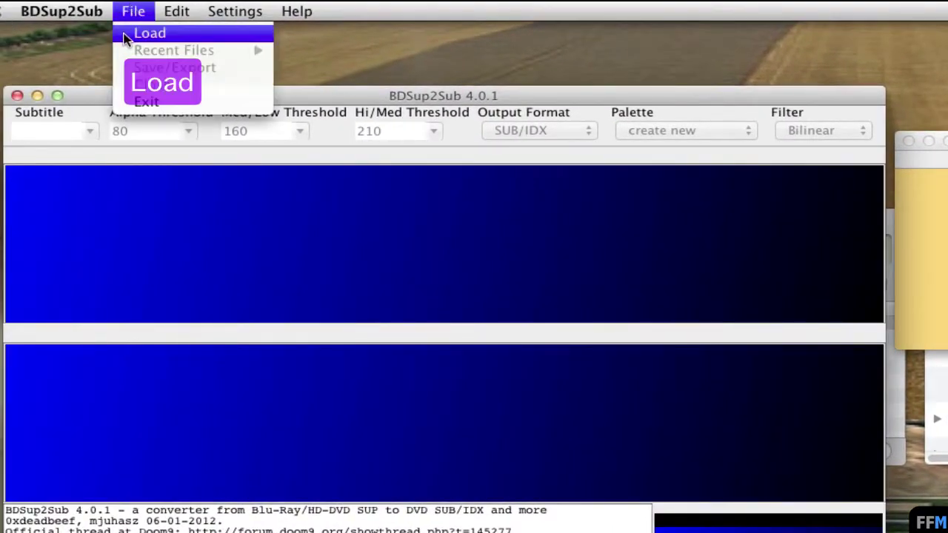
left_click(128, 35)
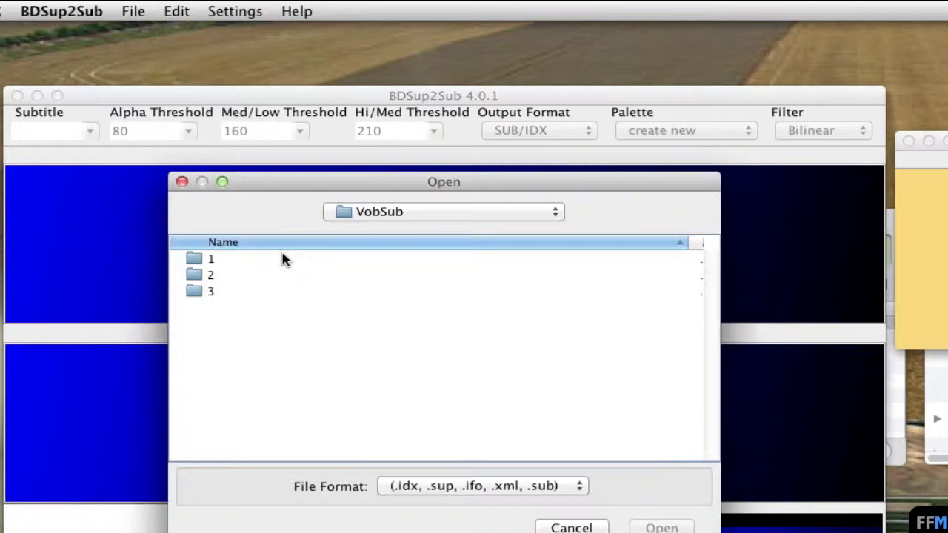
double_click(197, 260)
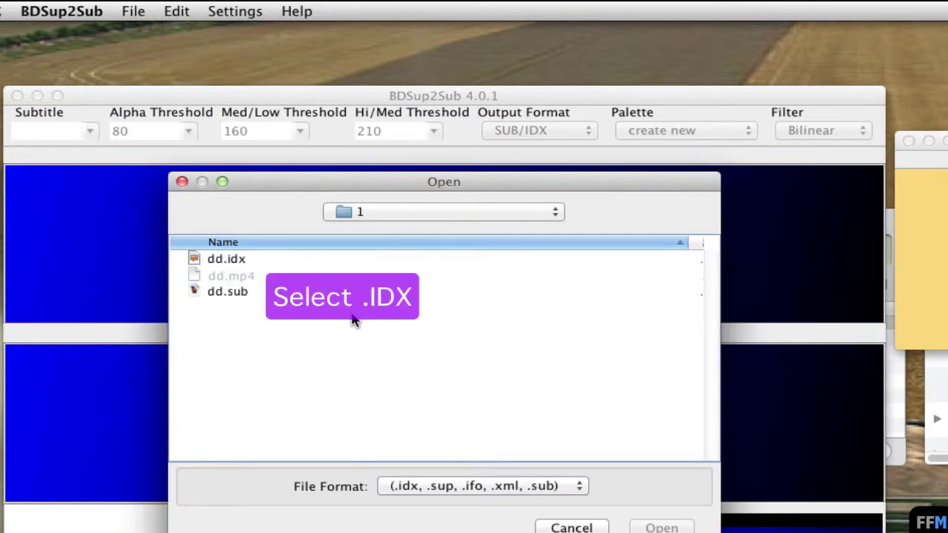
left_click(230, 260)
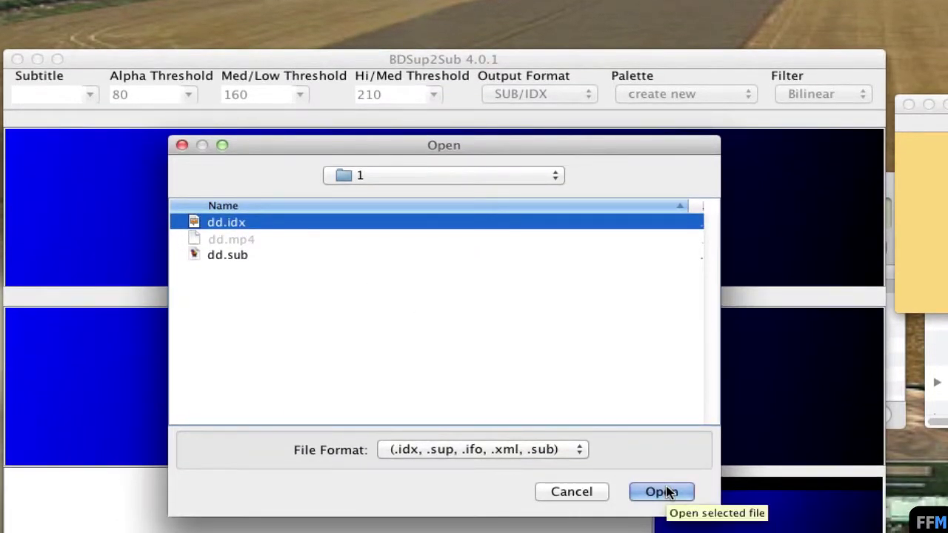
left_click(666, 504)
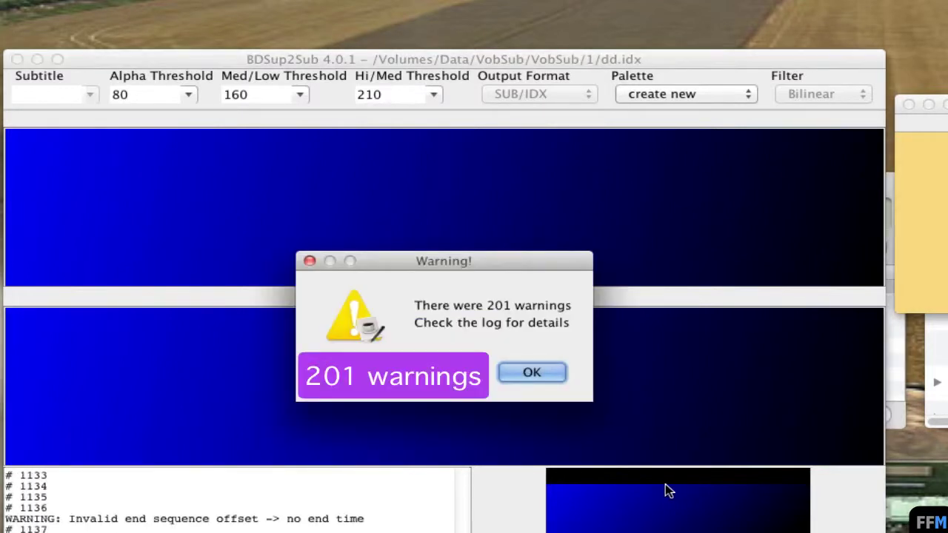
left_click(562, 377)
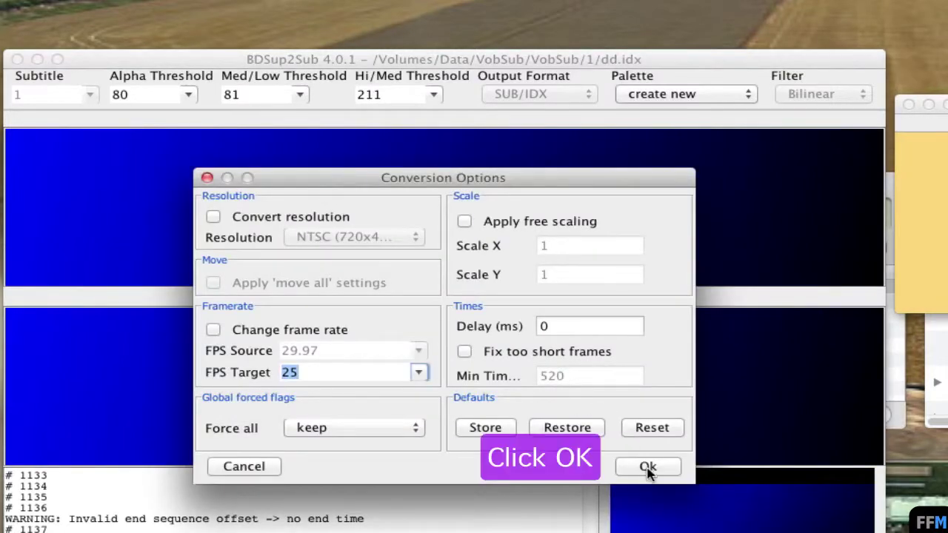
left_click(662, 475)
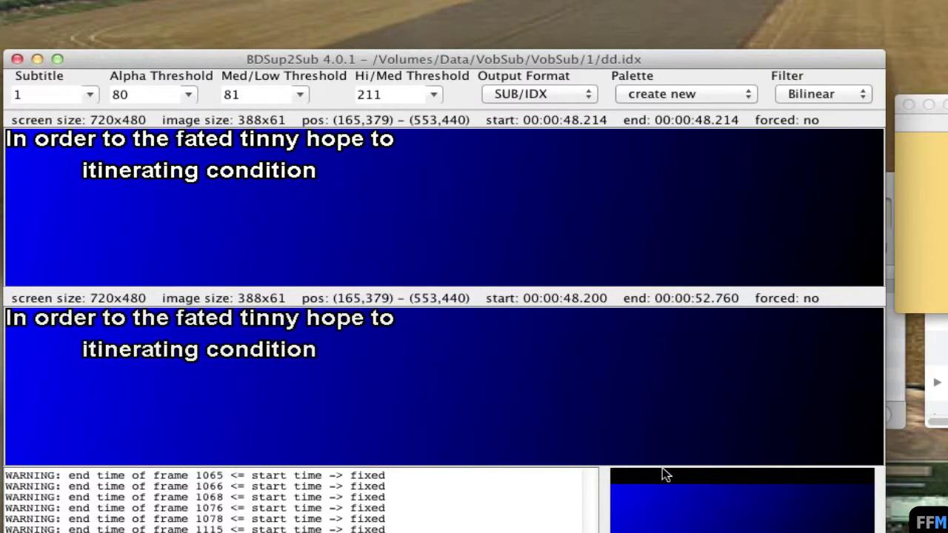
- Preview subtitle 3 and subtitle 2 of the loaded file
left_click(89, 93)
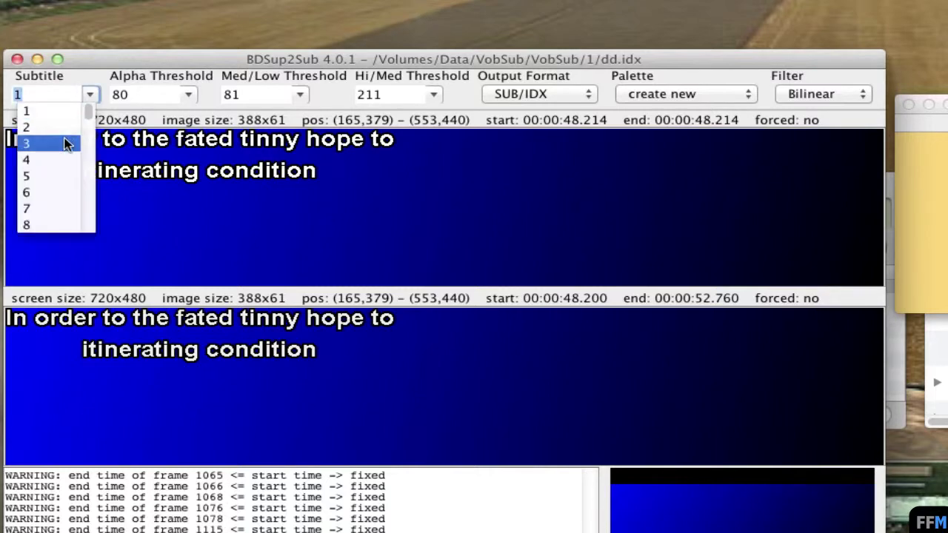
left_click(67, 143)
left_click(89, 94)
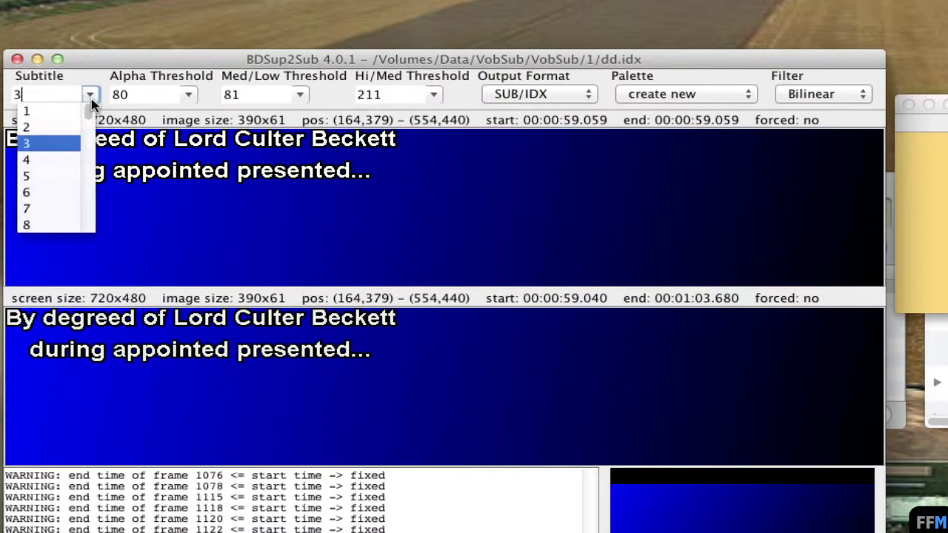
left_click(79, 127)
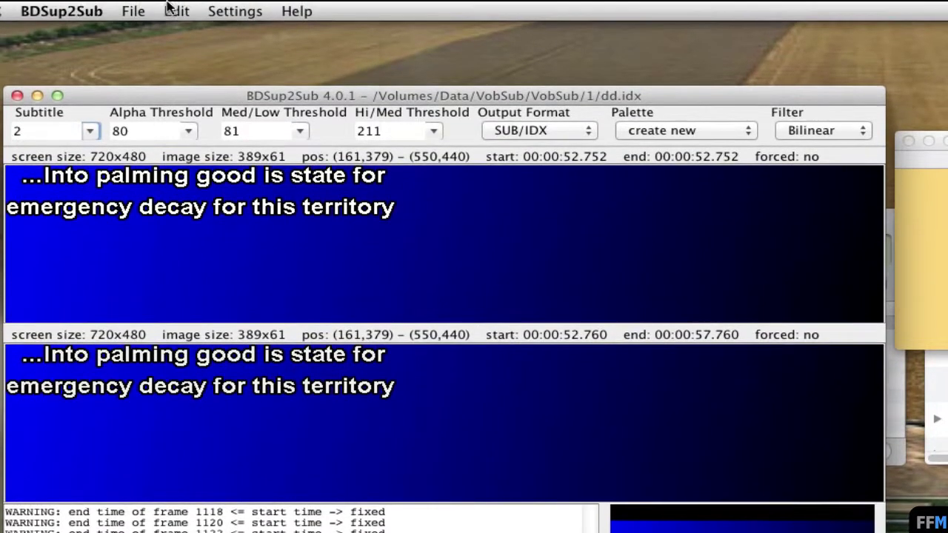
- Edit the imported DVD palette, changing Color 3 to the yellow swatch 255, 255, 102
left_click(177, 10)
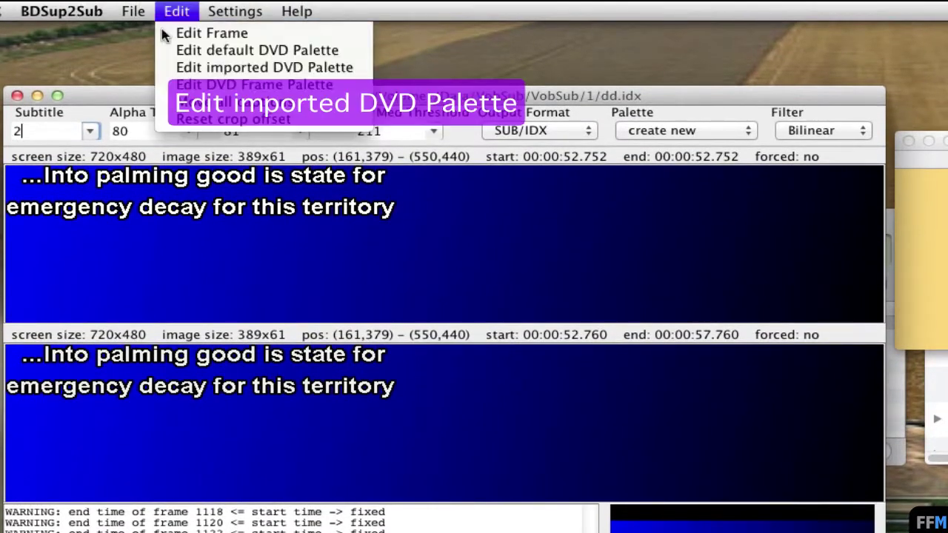
left_click(172, 67)
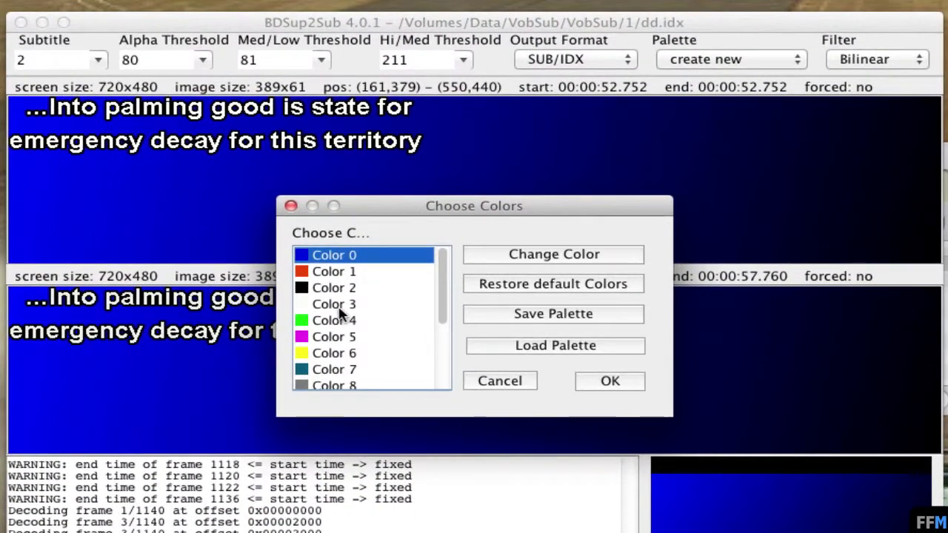
double_click(340, 306)
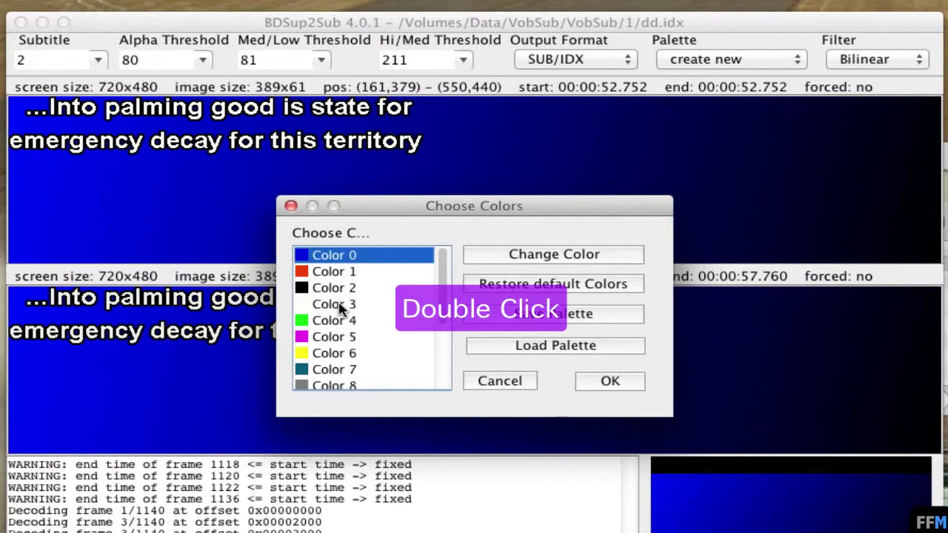
double_click(340, 305)
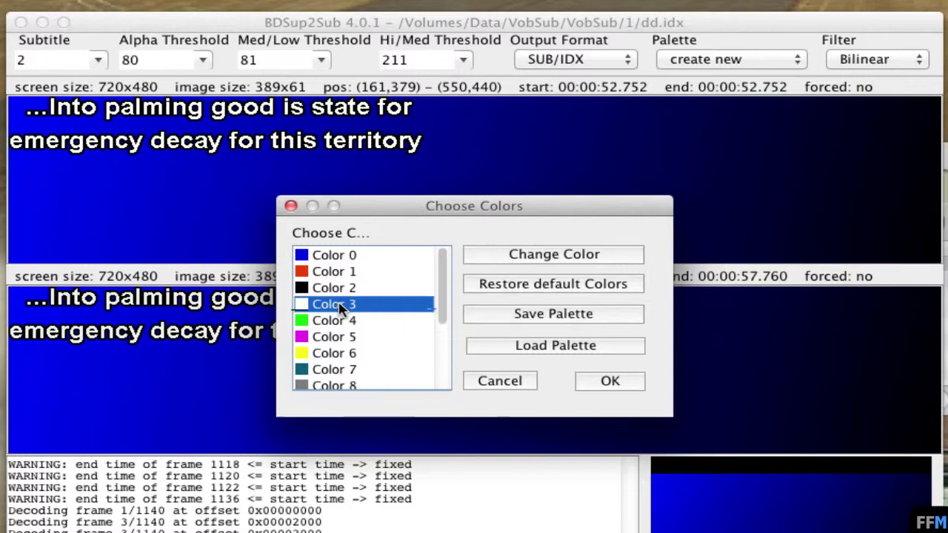
double_click(341, 305)
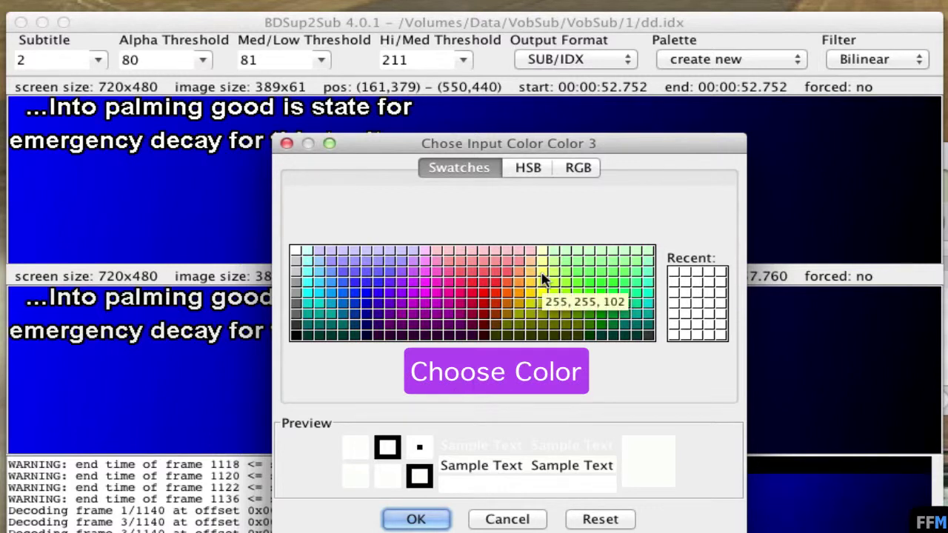
left_click(543, 279)
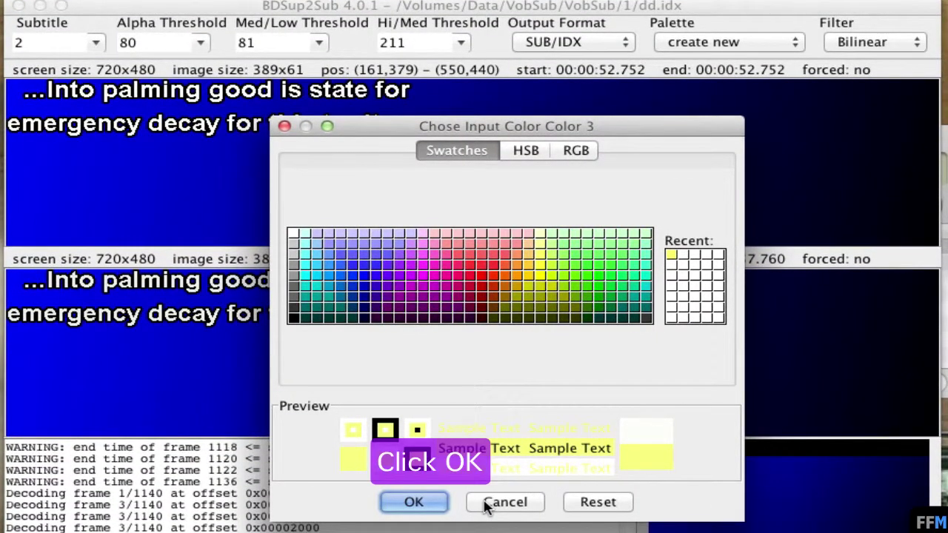
left_click(429, 503)
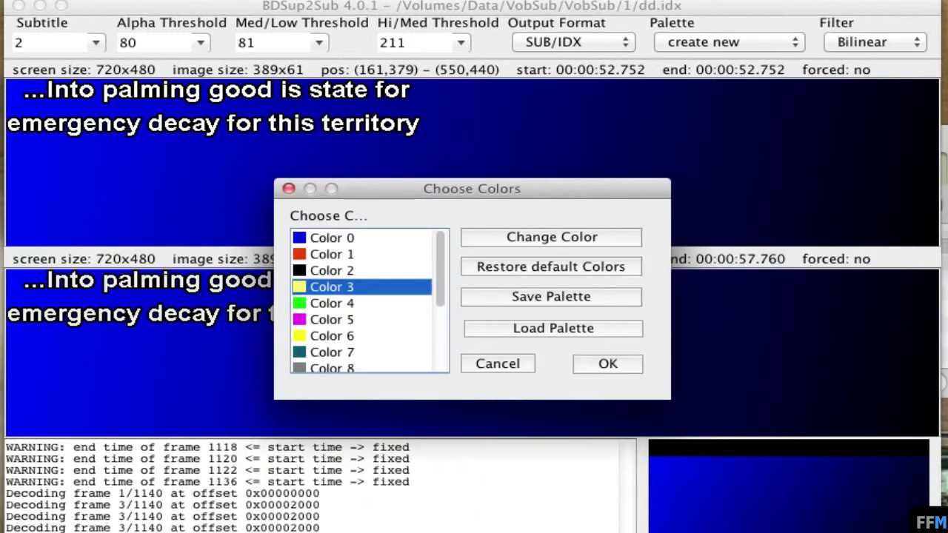
left_click(608, 364)
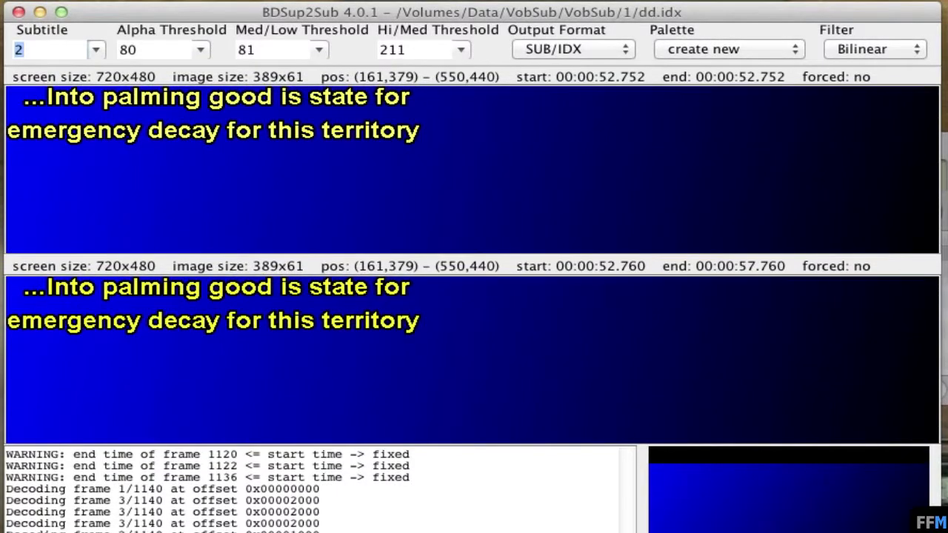
- Choose SUB/IDX as the output format
left_click(625, 51)
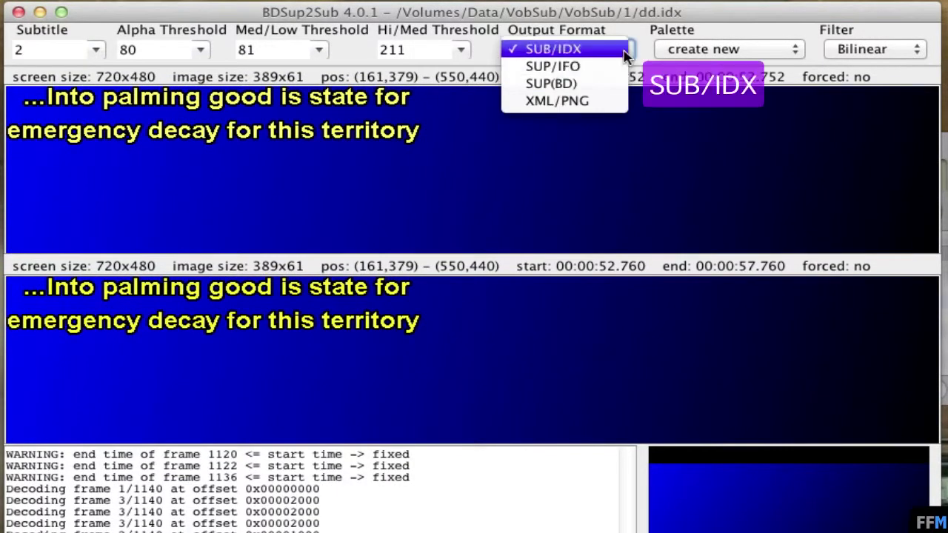
left_click(622, 50)
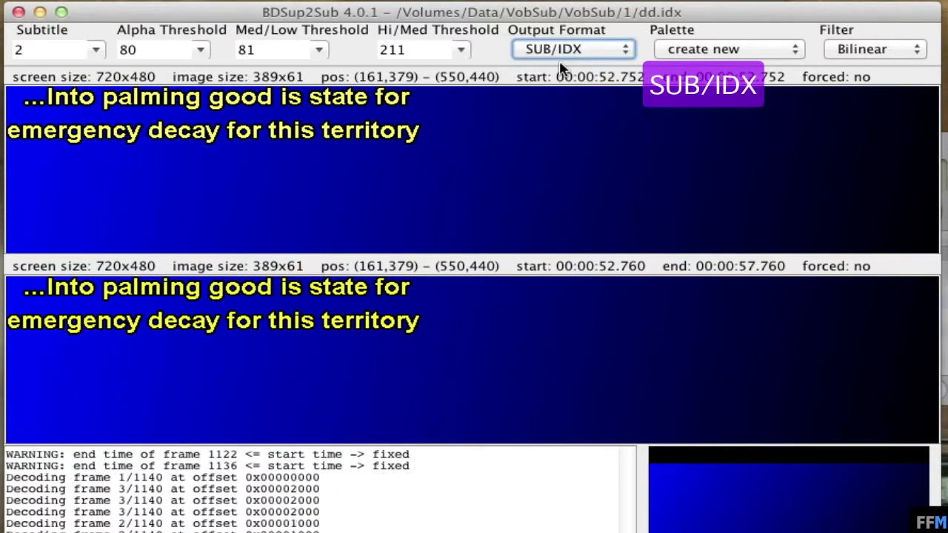
- Keep the Bilinear filter and export the subtitles as dd_exp.idx in folder 1 with English as the language
left_click(917, 52)
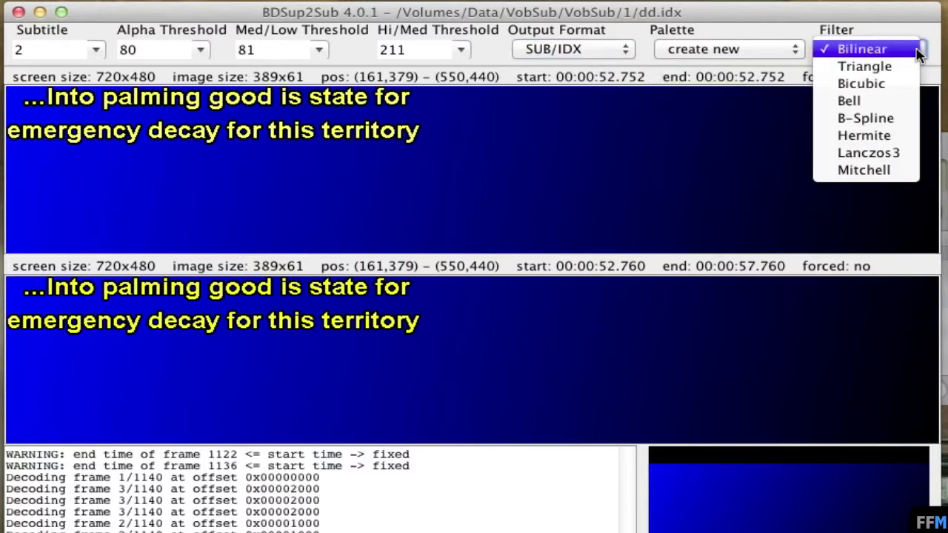
left_click(915, 52)
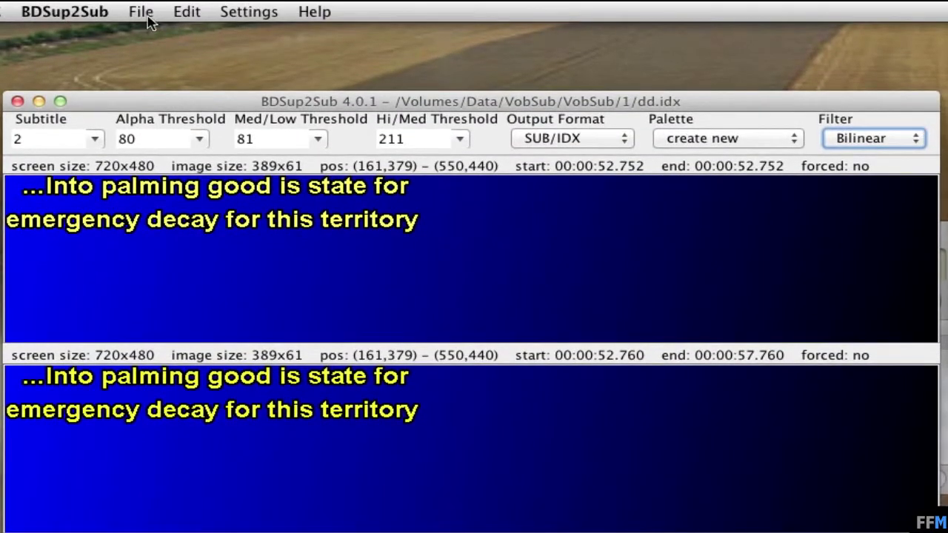
left_click(140, 12)
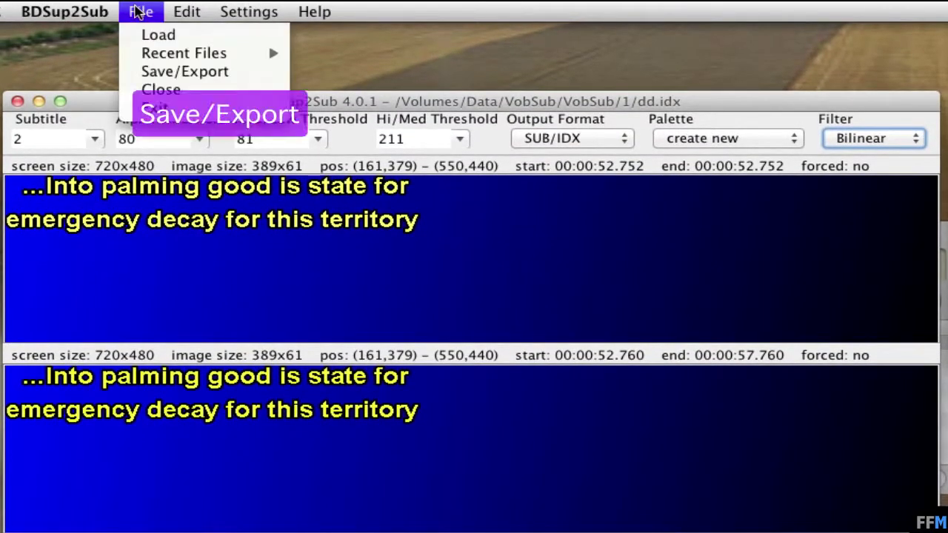
left_click(127, 72)
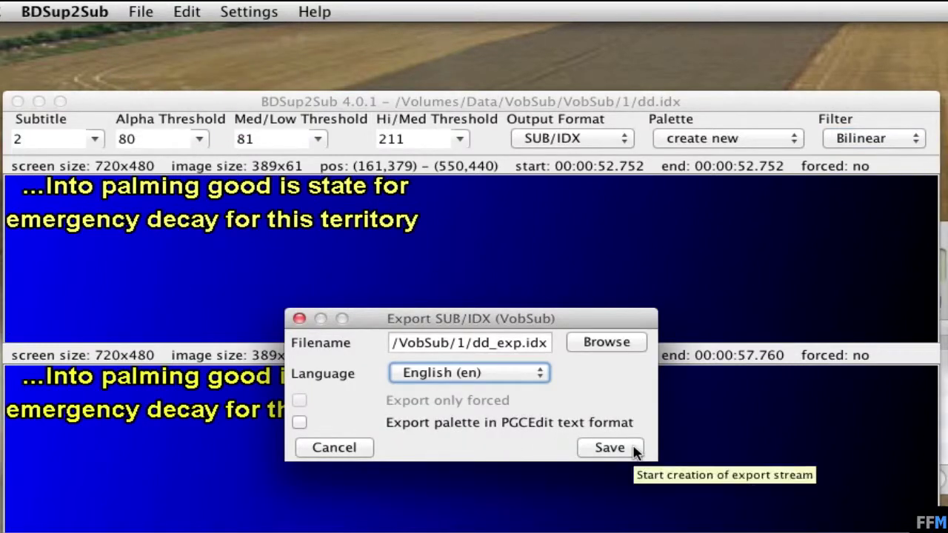
left_click(610, 447)
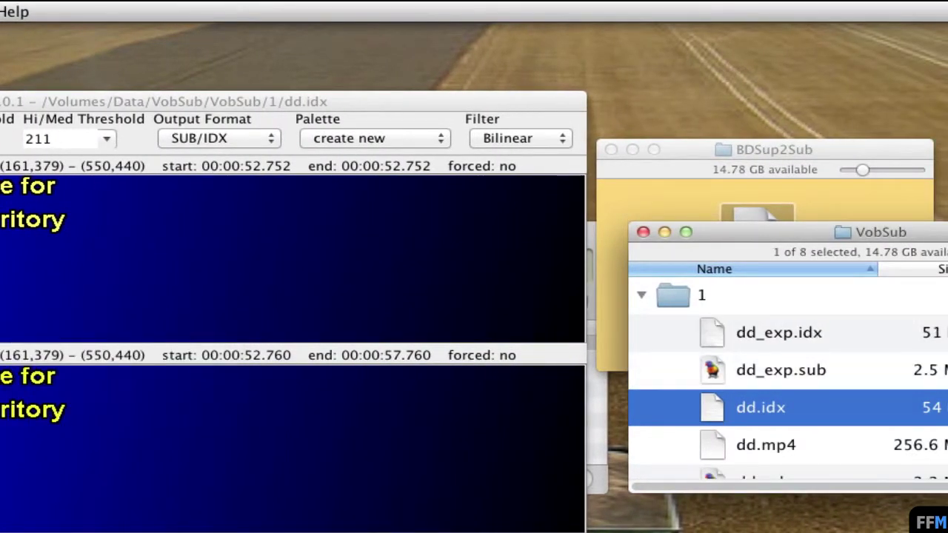
- Switch to the VobSub folder in Finder and rename the original dd.idx in folder 1 as 1.idx
left_click(847, 334)
left_click(852, 380, "shift")
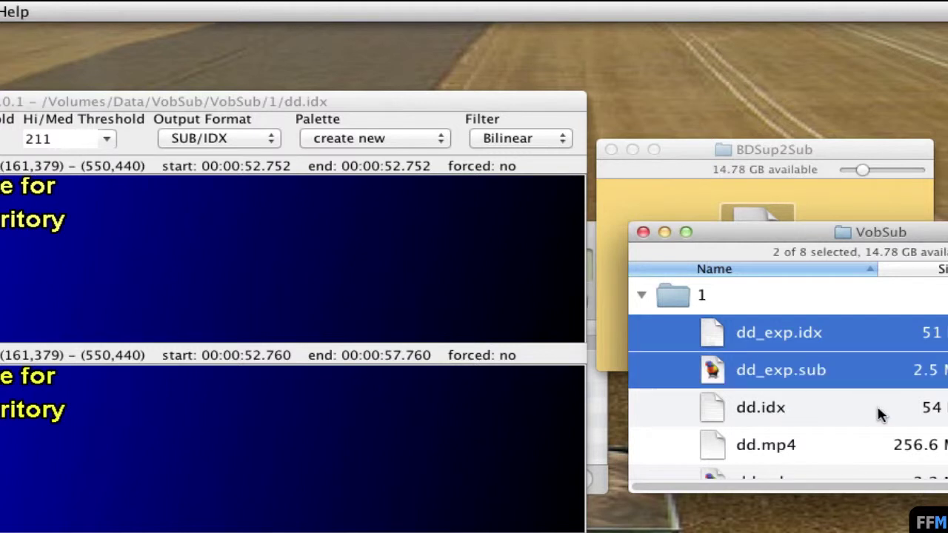
scroll(880, 415, "down", 1)
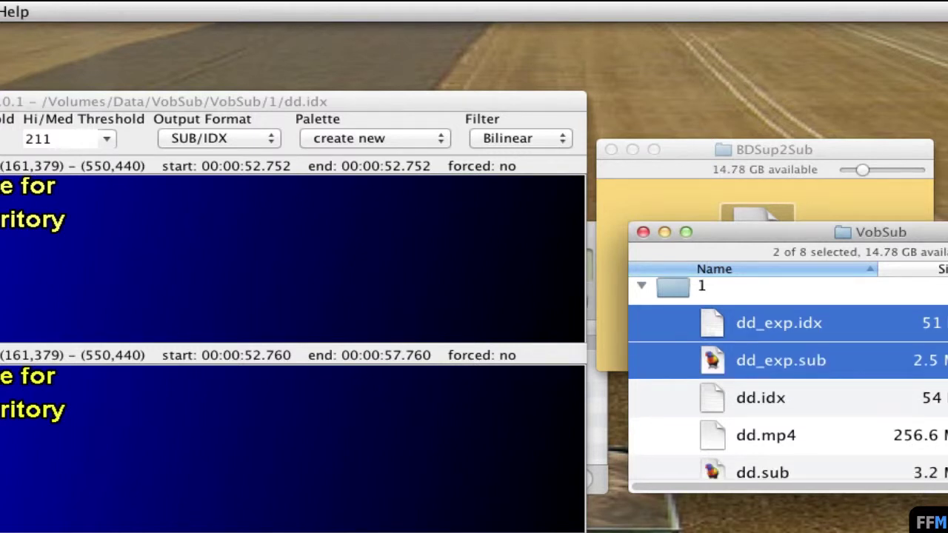
left_click(810, 400)
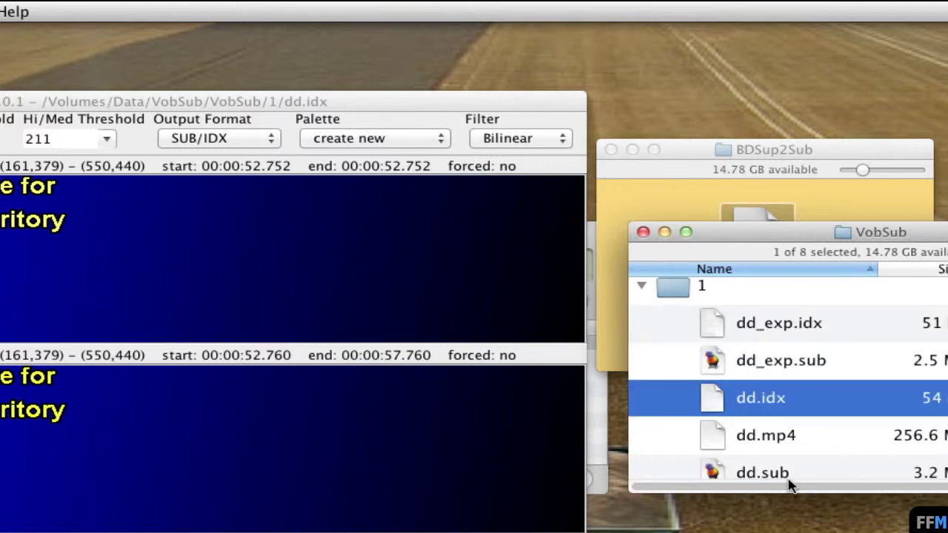
key("Return")
type("1")
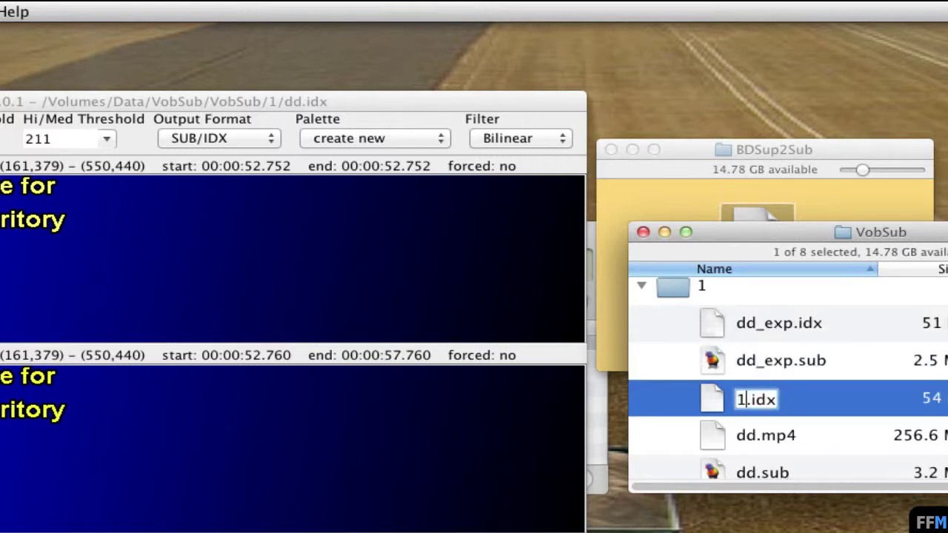
key("Return")
- Rename the original dd.sub in folder 1 as 1.sub
key("Down")
key("Down")
key("Down")
key("Down")
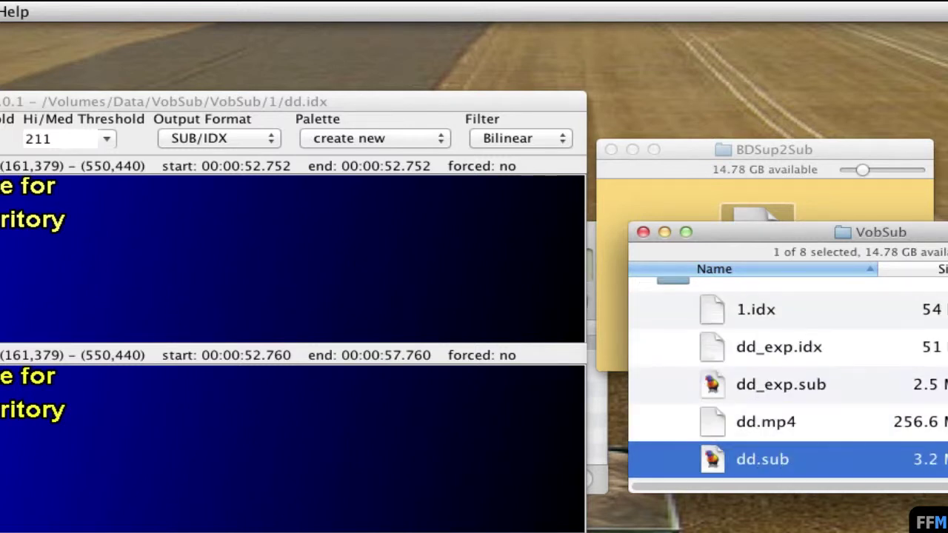
key("Return")
type("1")
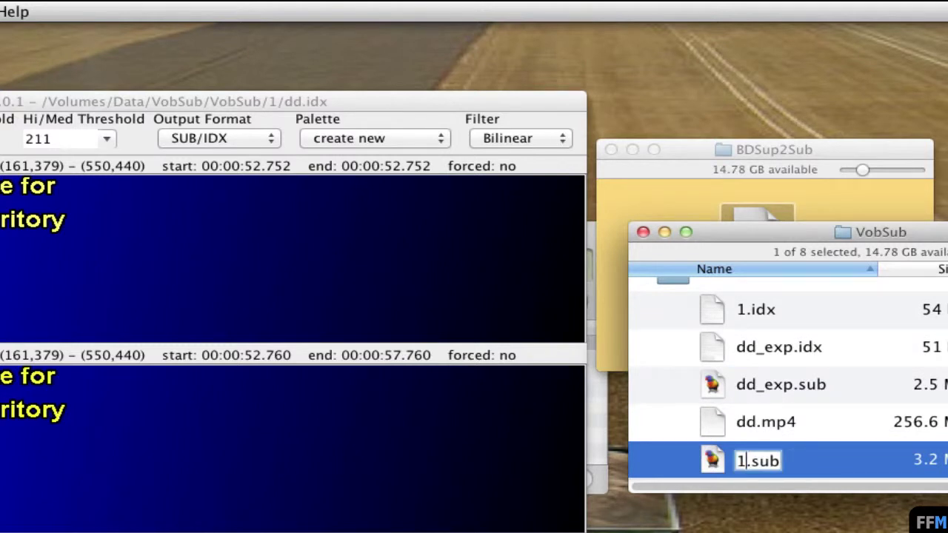
key("Return")
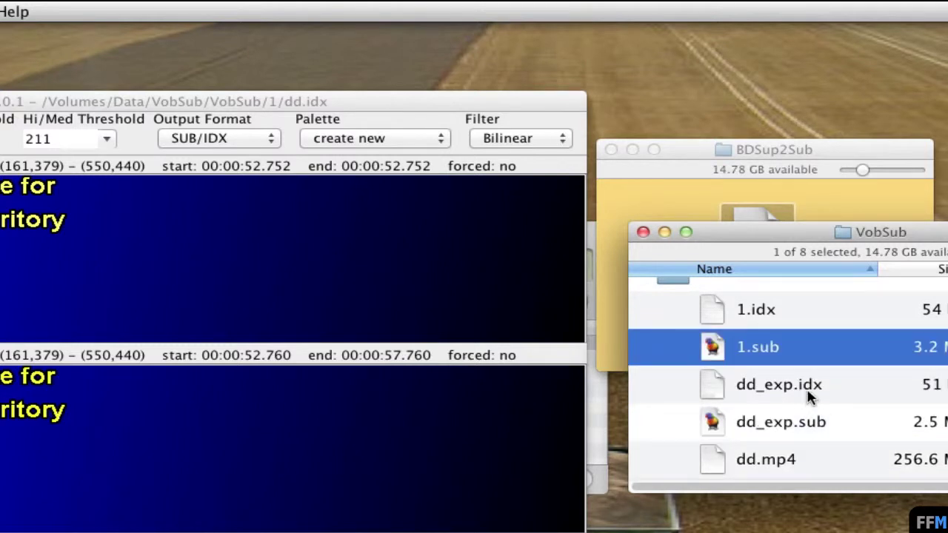
- Rename the exported dd_exp.idx and dd_exp.sub as dd.idx and dd.sub to match the video's name
left_click(813, 388)
key("Return")
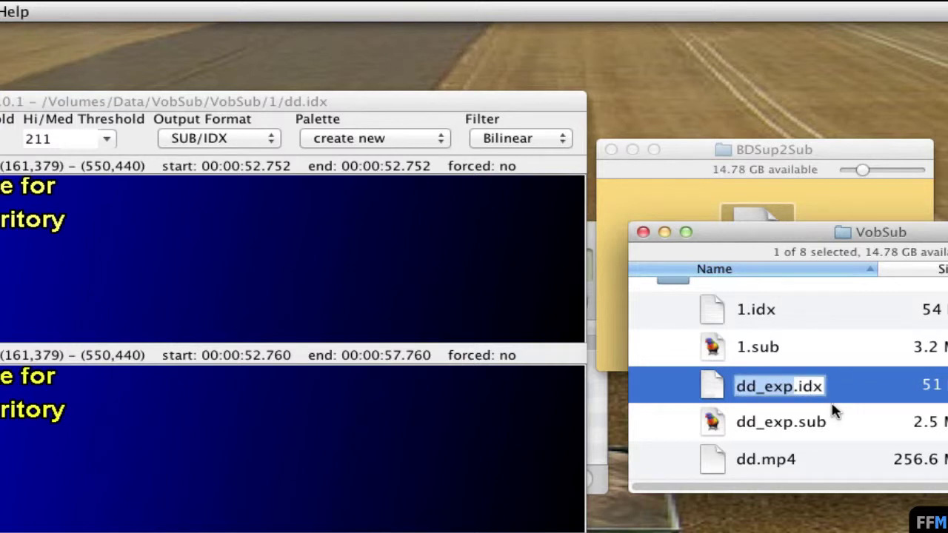
type("dd")
key("Return")
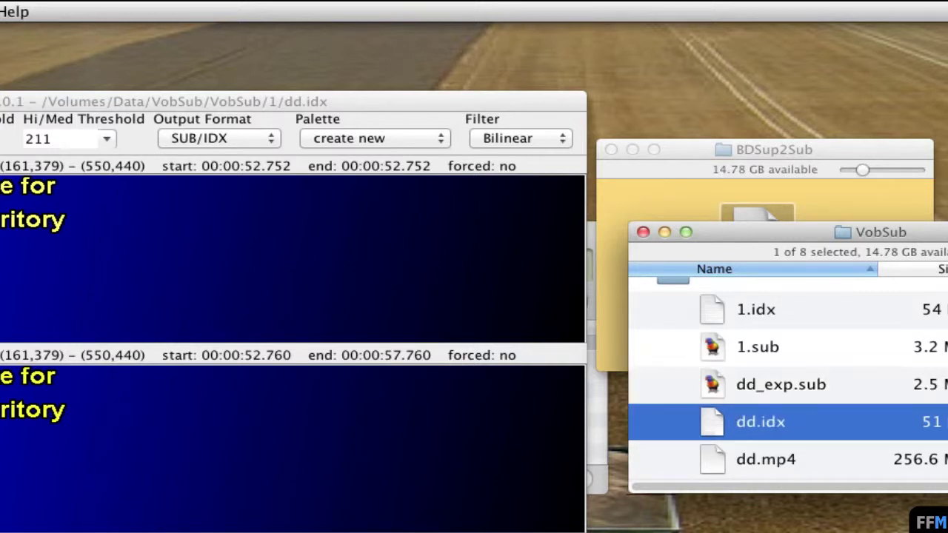
key("Up")
key("Return")
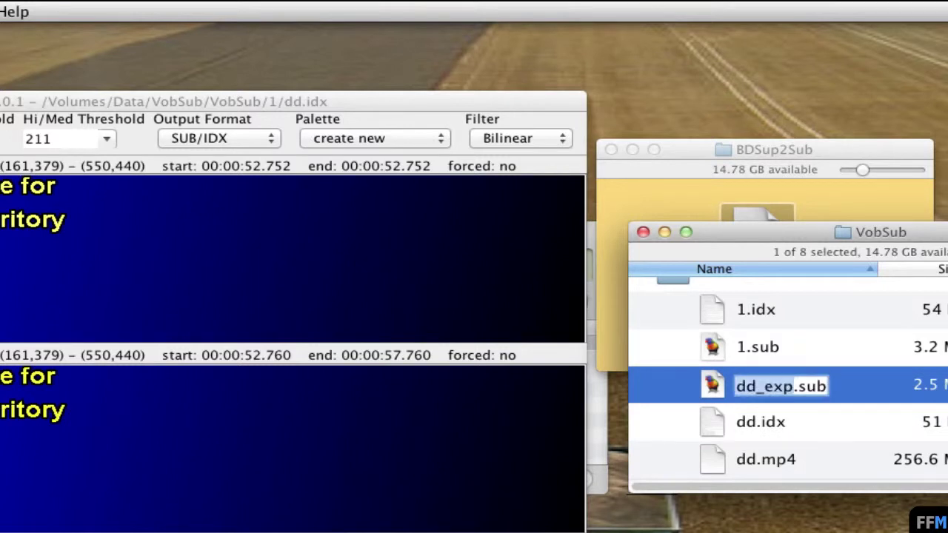
type("dd")
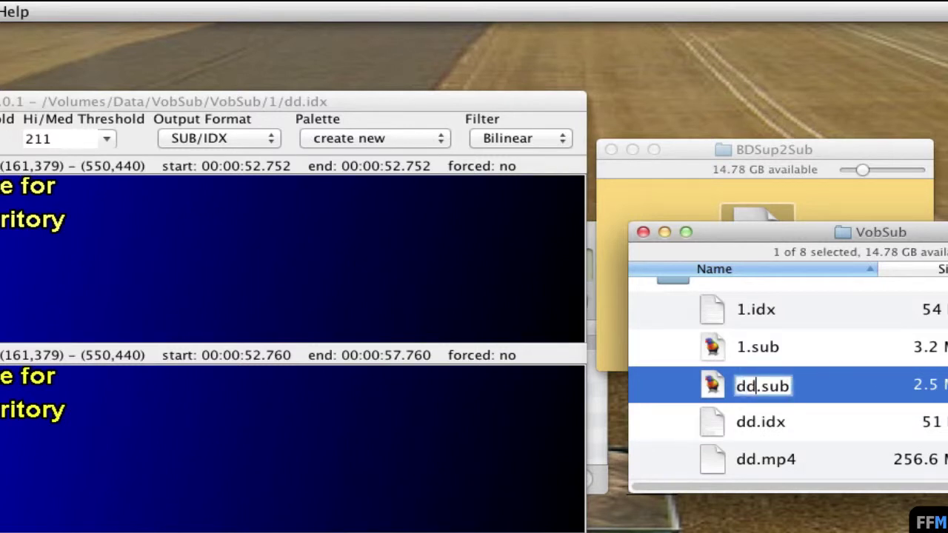
key("Return")
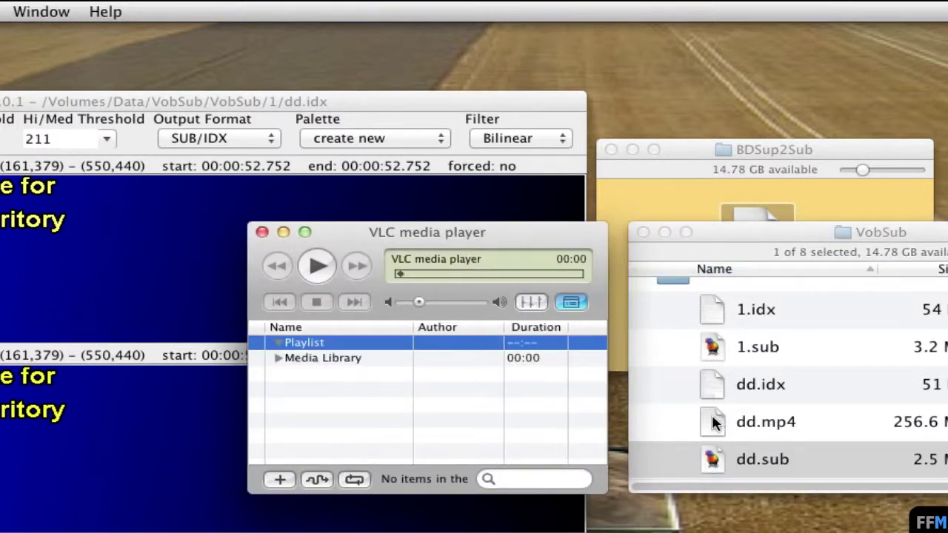
- Add dd.mp4 to the VLC playlist, play it at half size and reposition the video window
left_click_drag(716, 424, 368, 386)
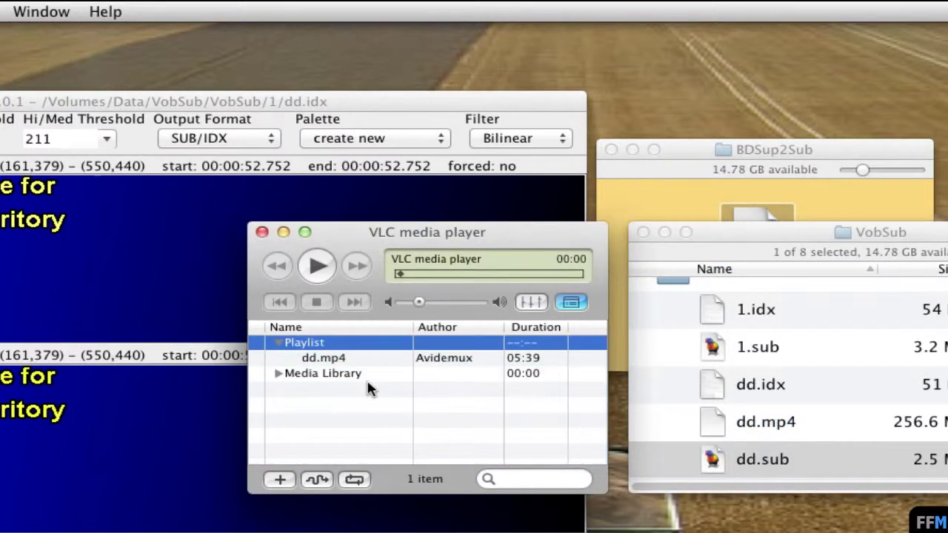
double_click(338, 360)
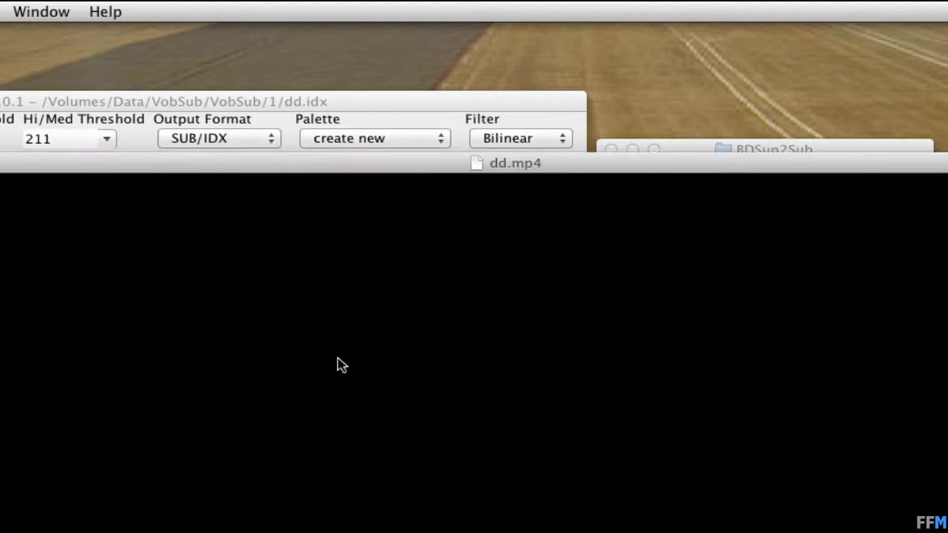
left_click(1, 11)
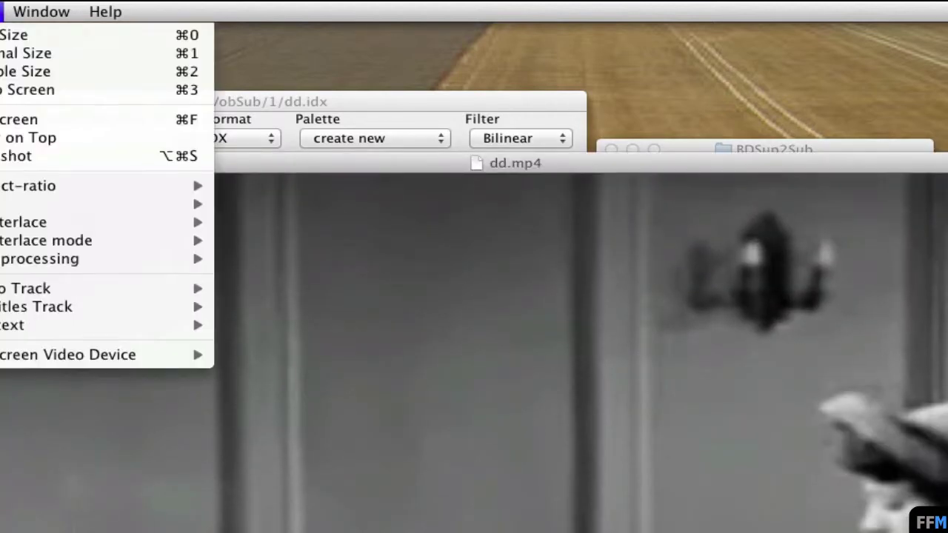
left_click(6, 33)
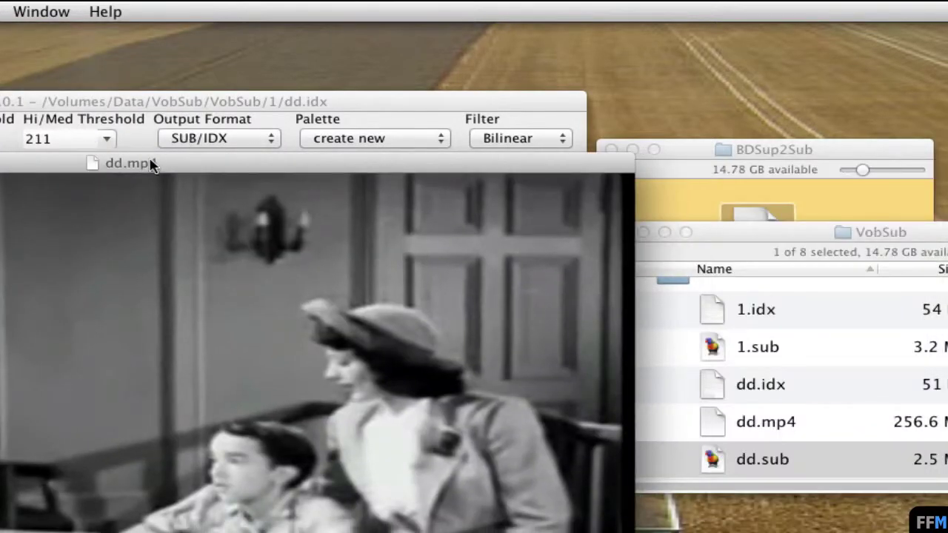
left_click_drag(153, 163, 587, 13)
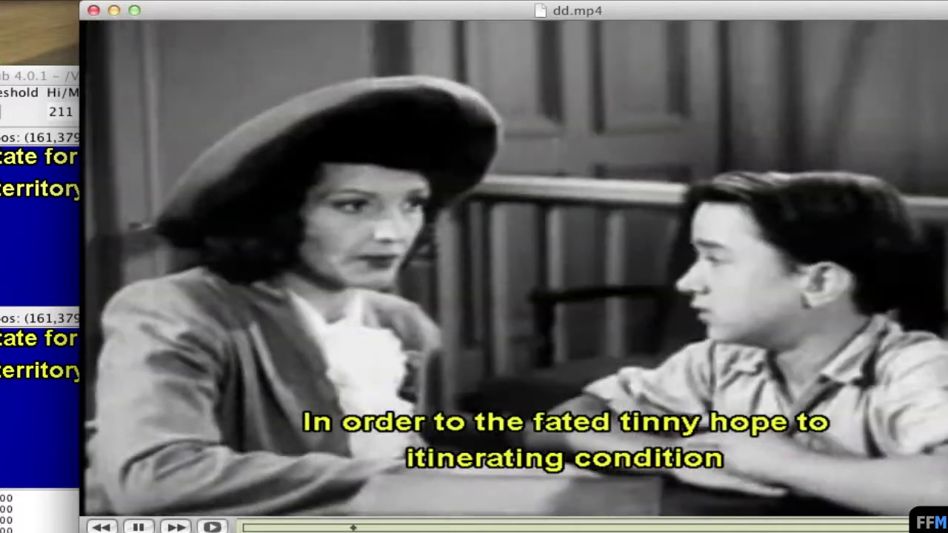
- Pause and resume dd.mp4 at several subtitles to check their colour, and close the video
key("space")
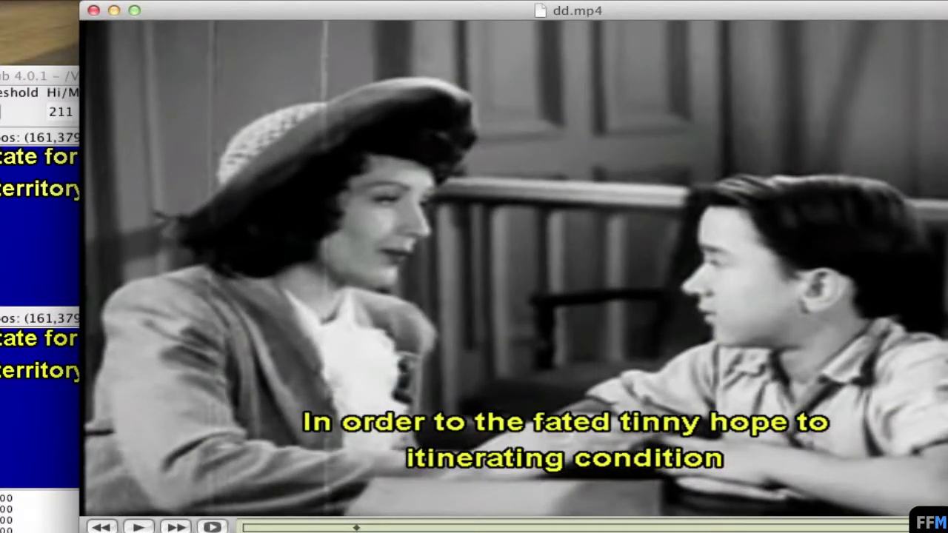
key("space")
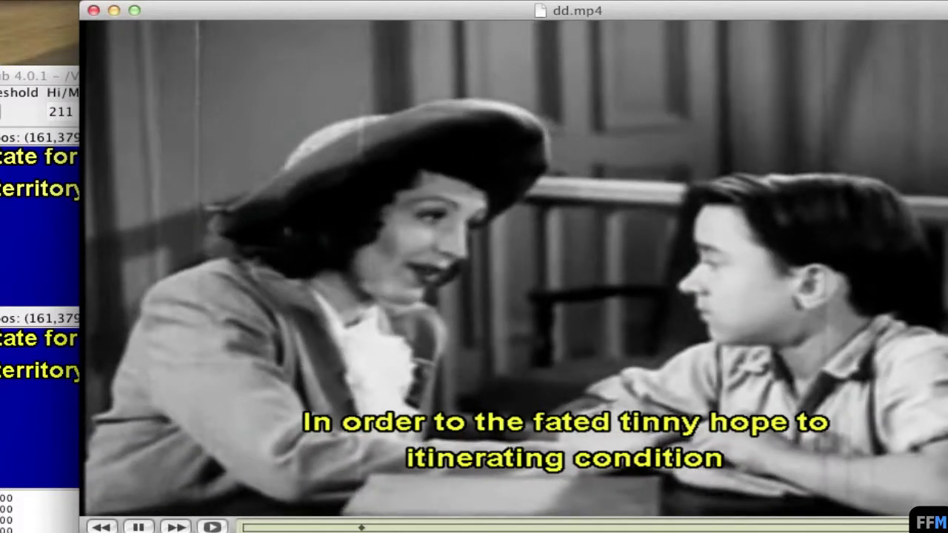
key("space")
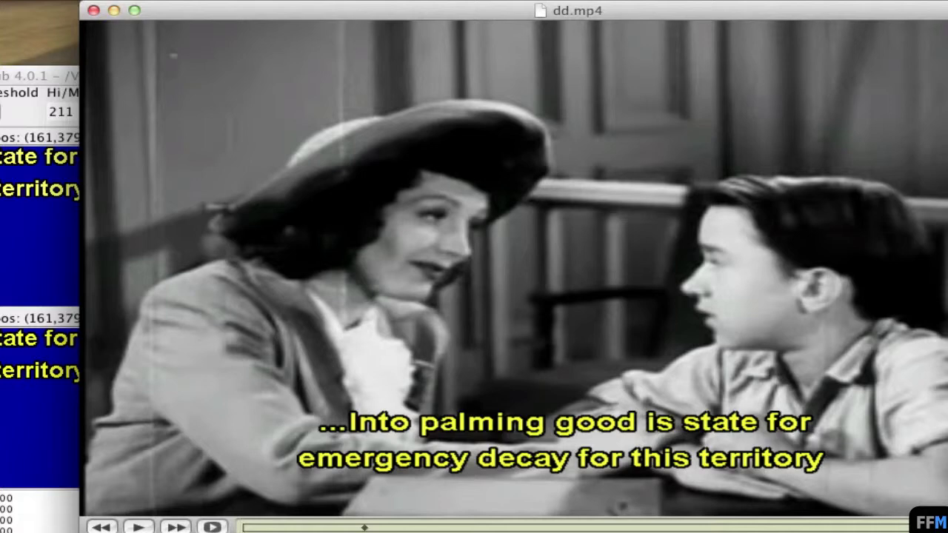
key("space")
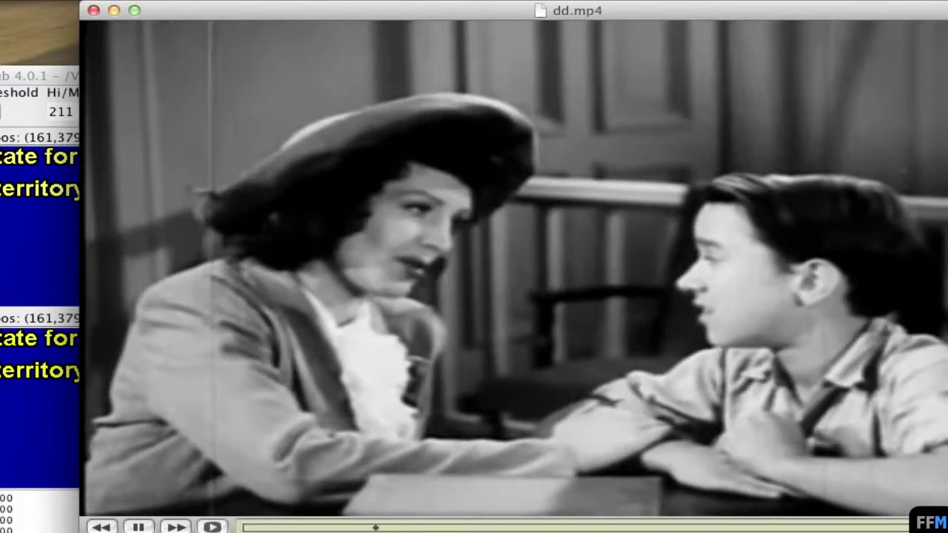
key("space")
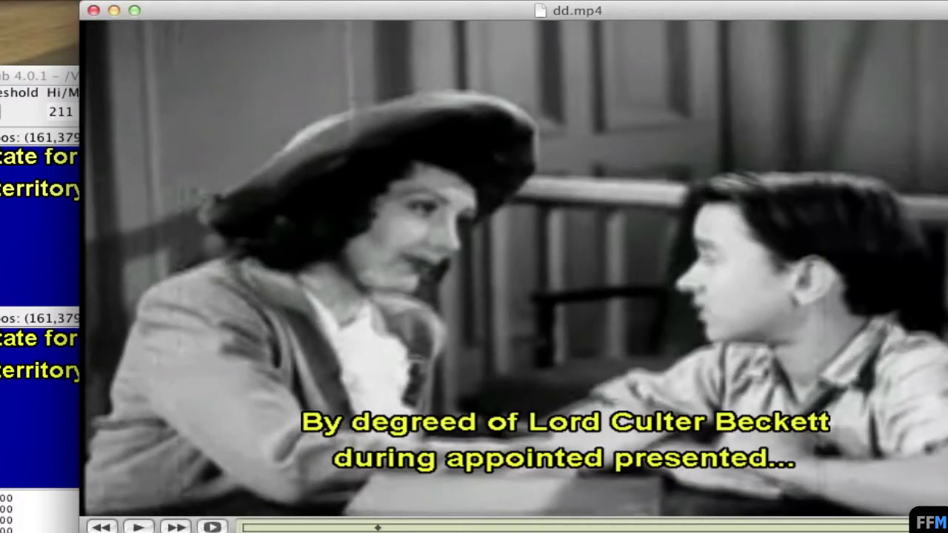
left_click(93, 11)
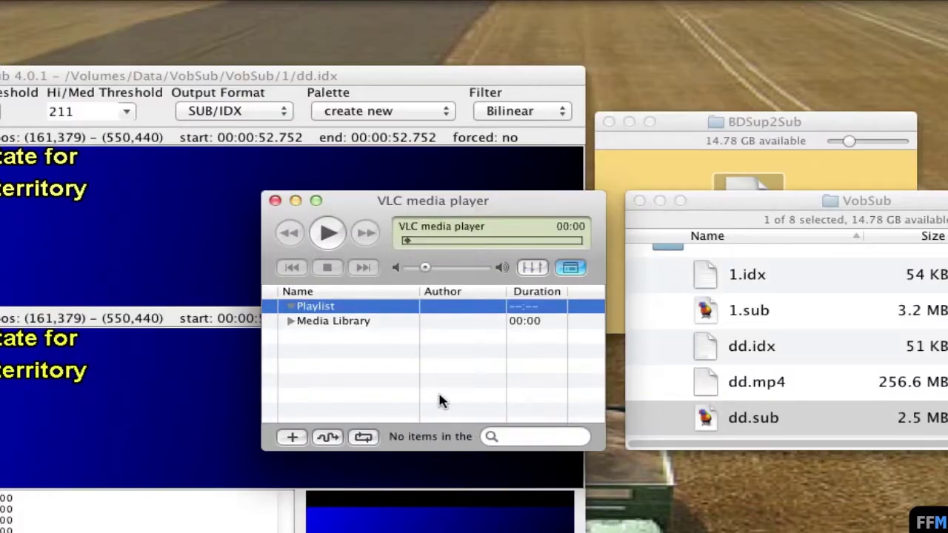
- Expand folder 2 in the VobSub Finder window and select 2.idx and 2.sub
left_click(671, 414)
scroll(670, 408, "down", 3)
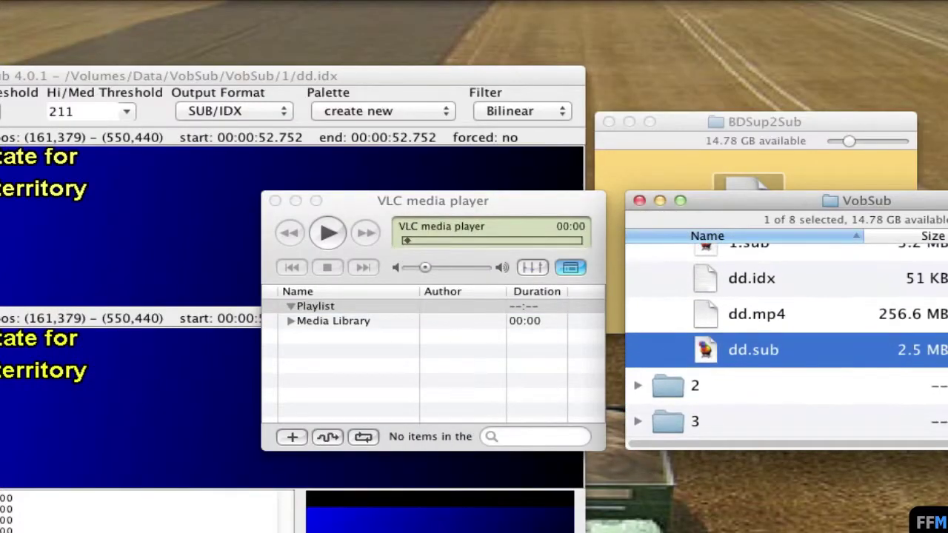
left_click(676, 397)
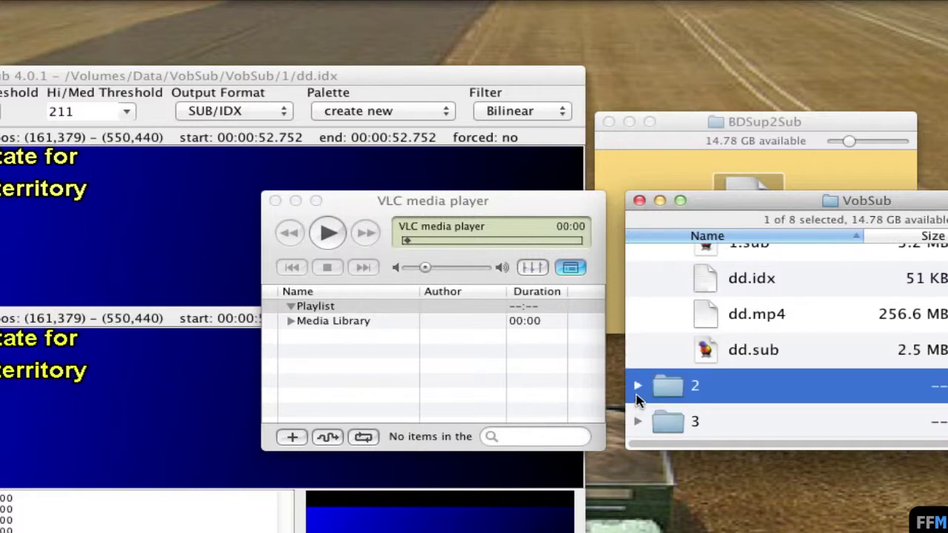
left_click(637, 387)
scroll(785, 340, "down", 2)
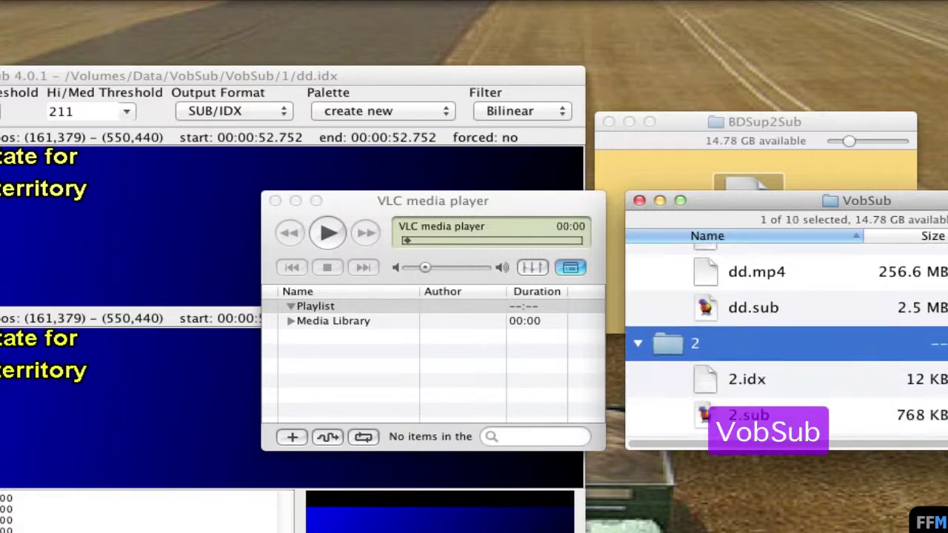
left_click(801, 367)
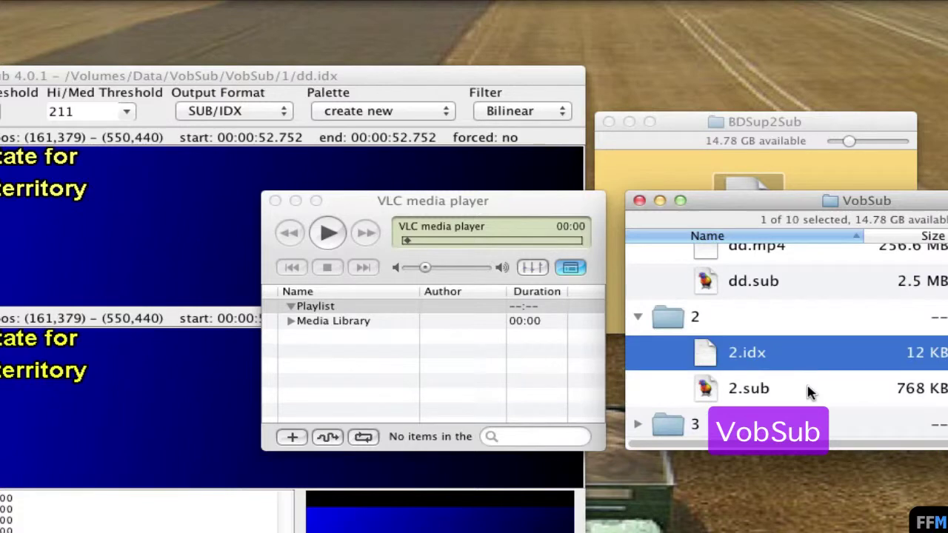
left_click(803, 386, "shift")
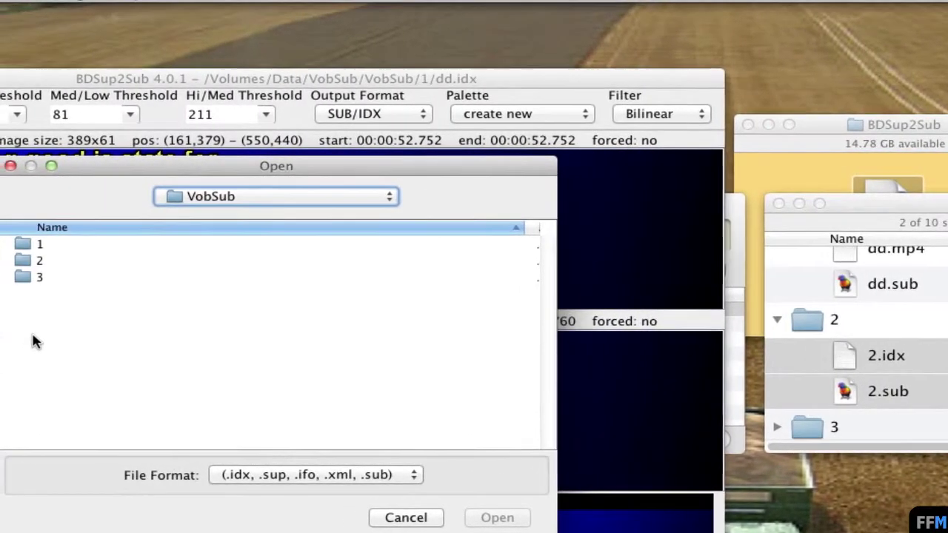
- Open 2.idx from folder 2 and accept the default conversion options
double_click(28, 265)
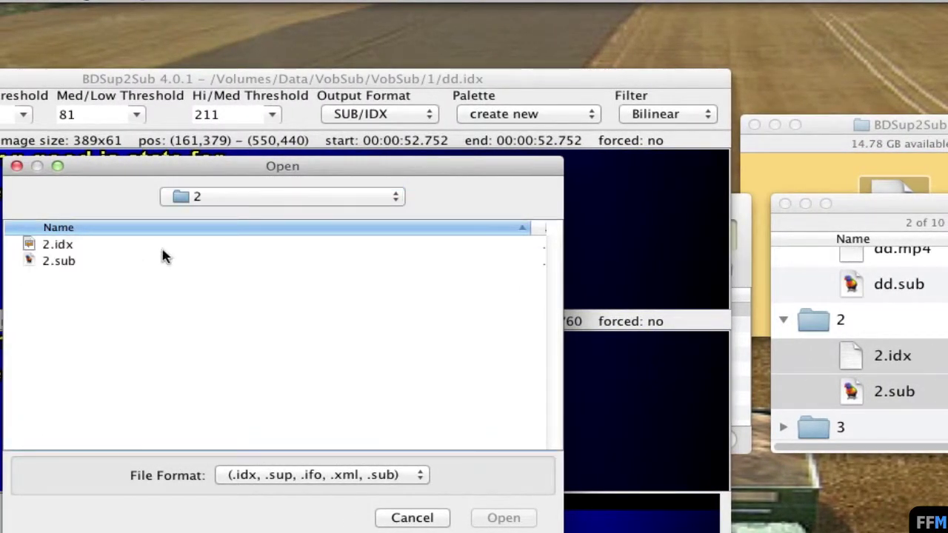
left_click(71, 249)
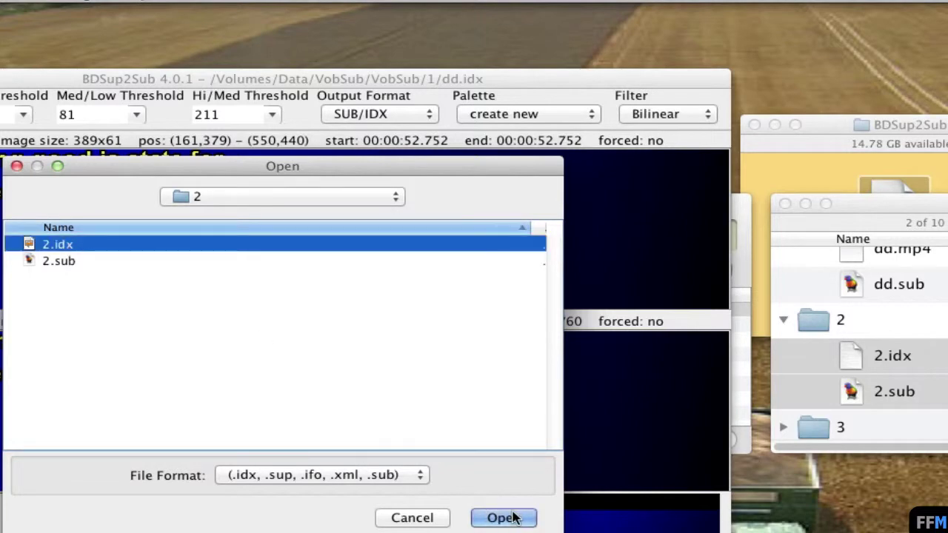
left_click(504, 517)
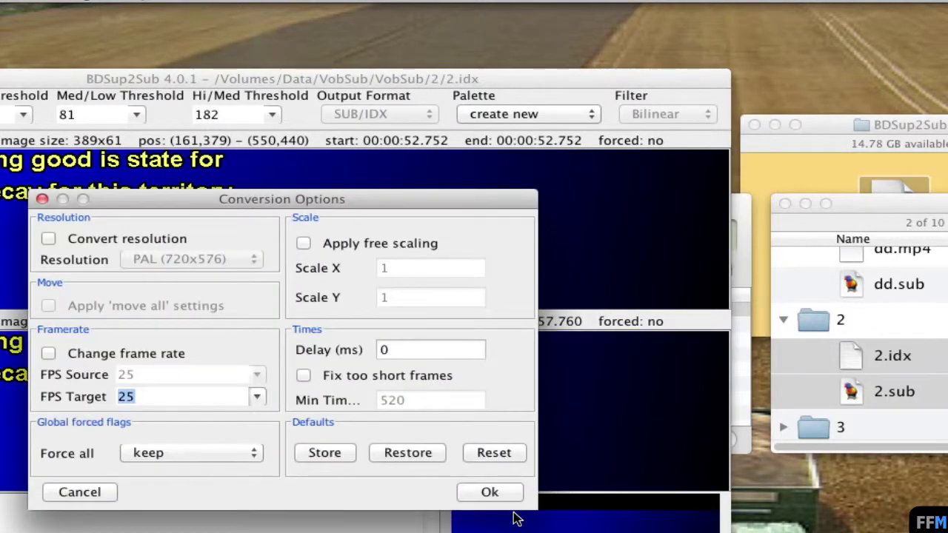
left_click(518, 497)
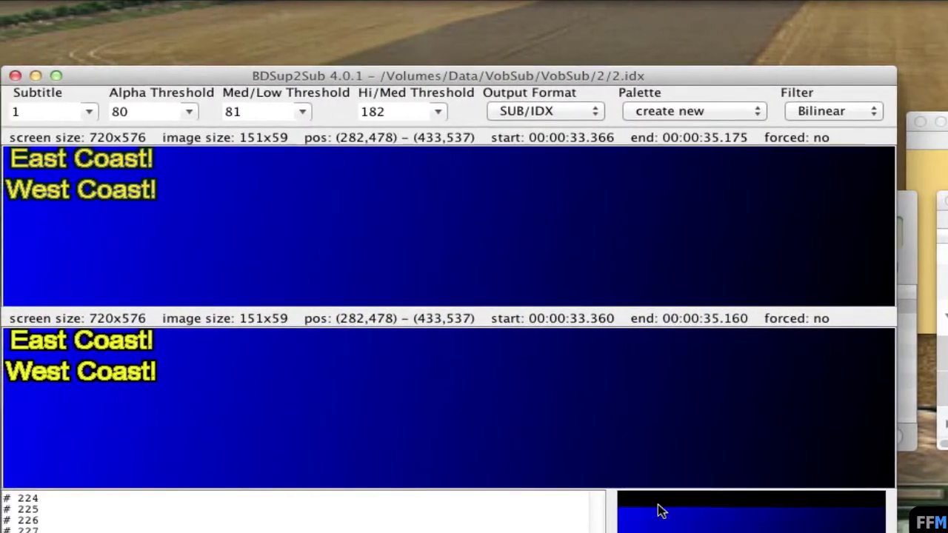
- Preview subtitles 3 and 6 of 2.idx to examine their current colour
left_click(89, 112)
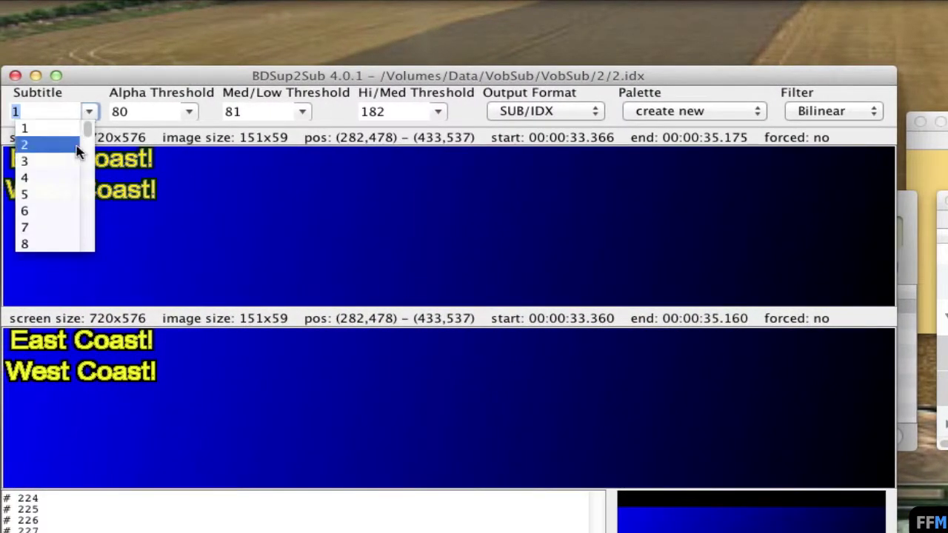
left_click(71, 163)
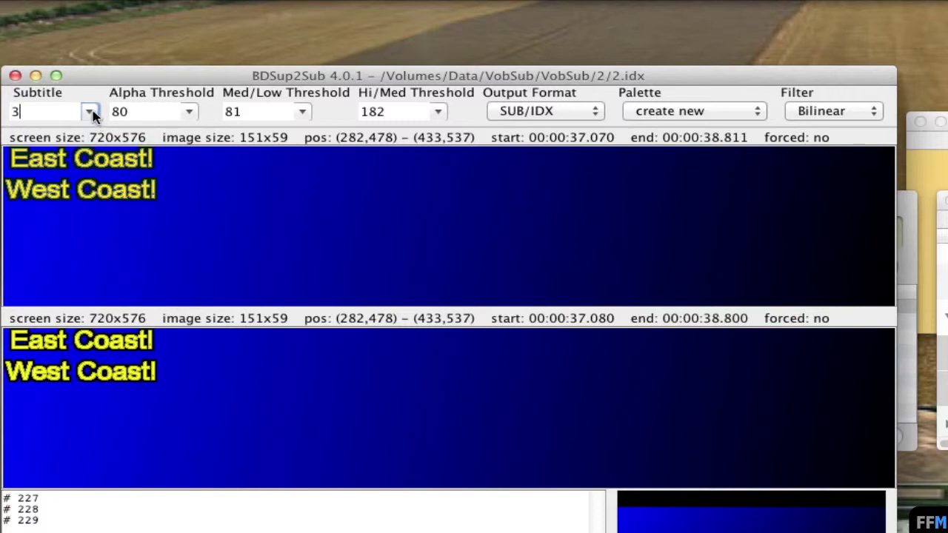
left_click(88, 112)
left_click(70, 210)
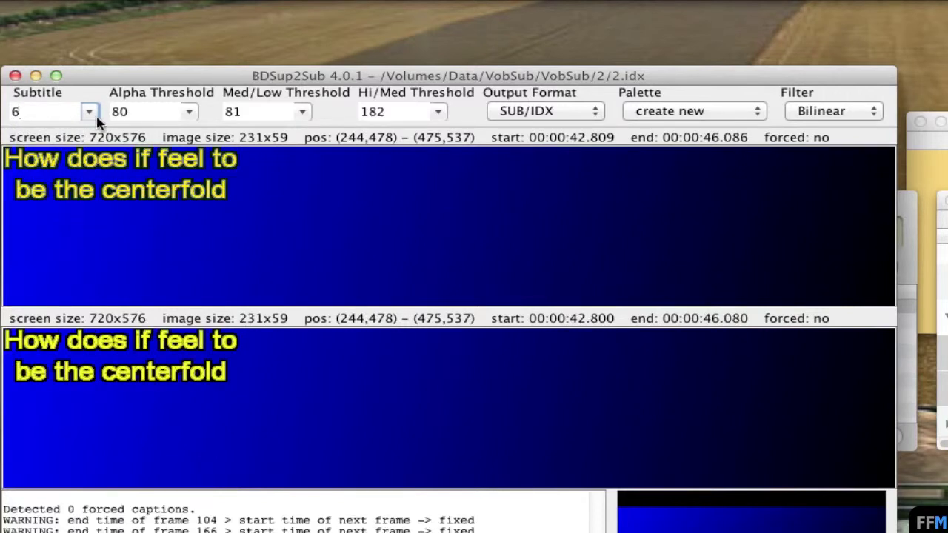
- Change Color 2 of the imported DVD palette from the swatches to white and apply the palette
left_click(170, 2)
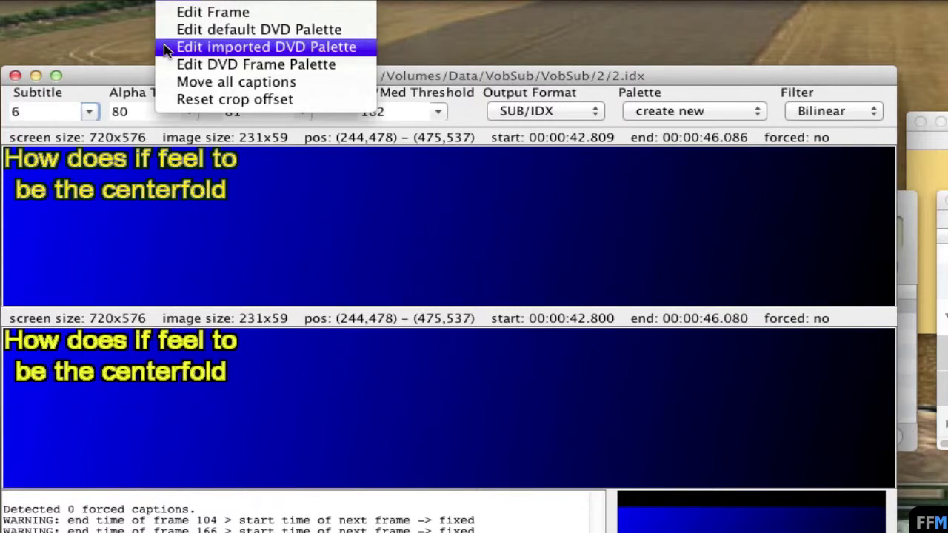
left_click(166, 48)
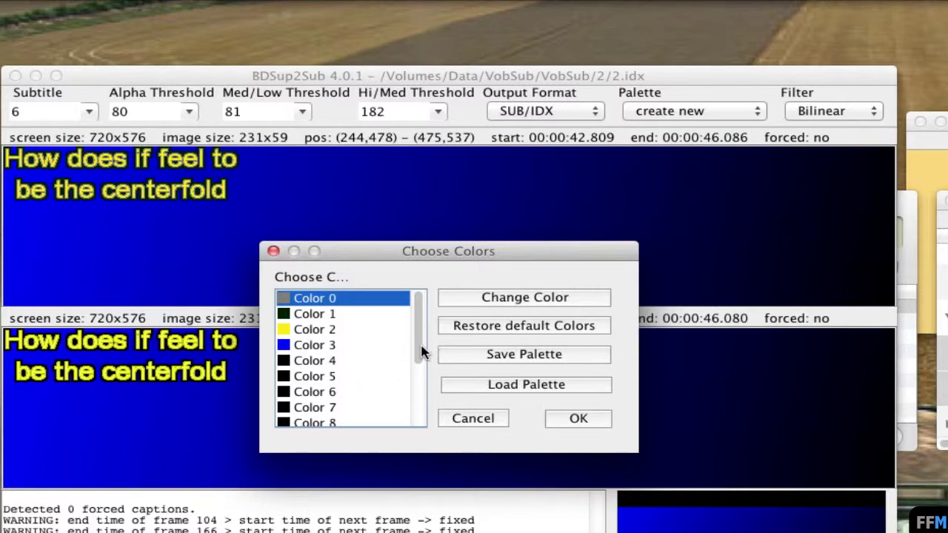
mouse_move(422, 351)
left_mouse_down()
mouse_move(419, 422)
mouse_move(430, 345)
left_mouse_up()
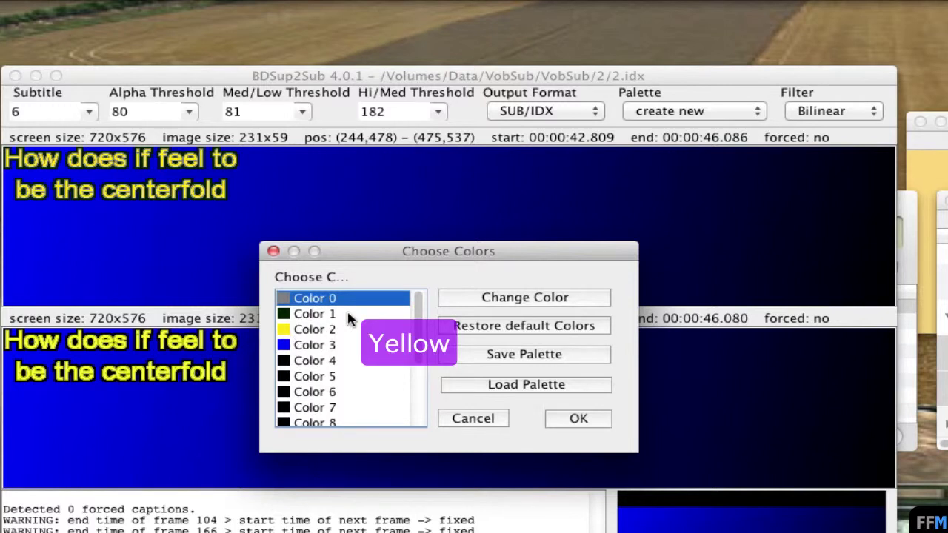
double_click(289, 334)
left_click_drag(837, 267, 496, 223)
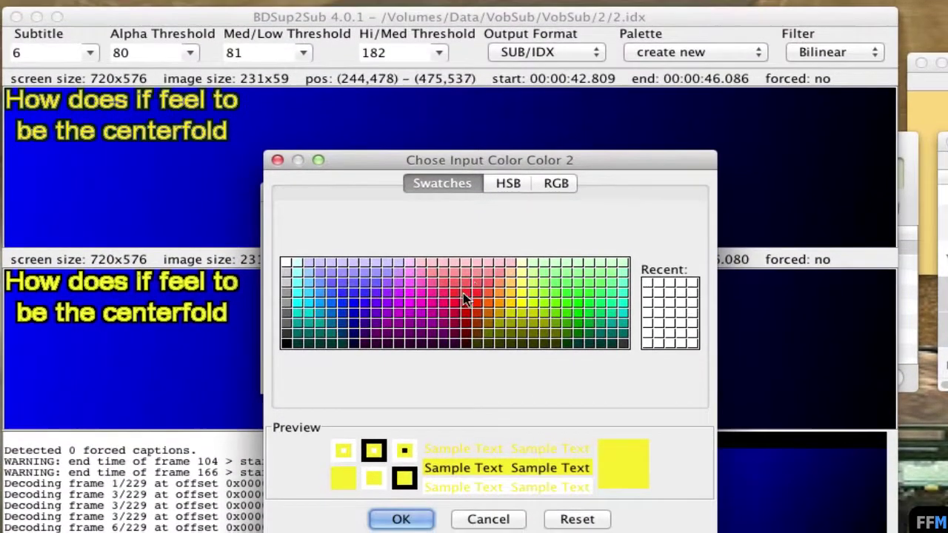
left_click(287, 261)
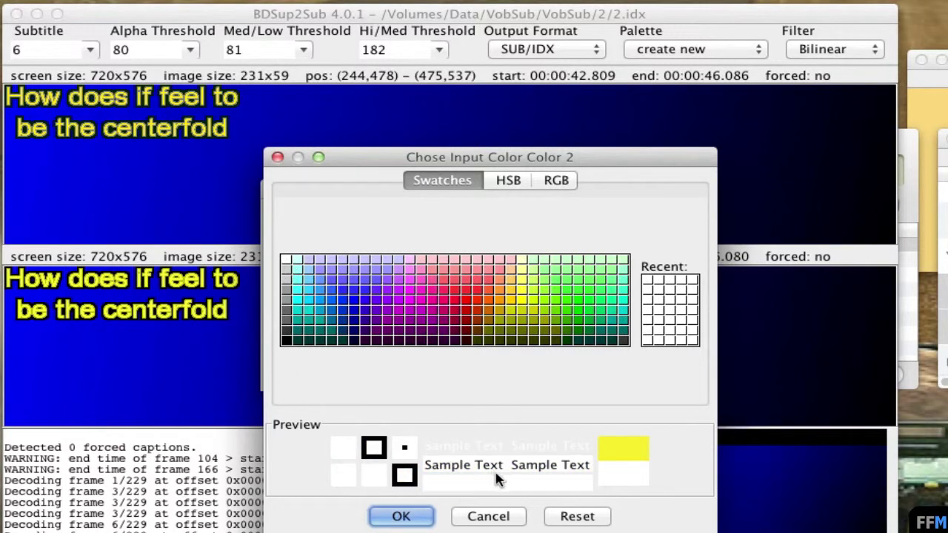
left_click(396, 516)
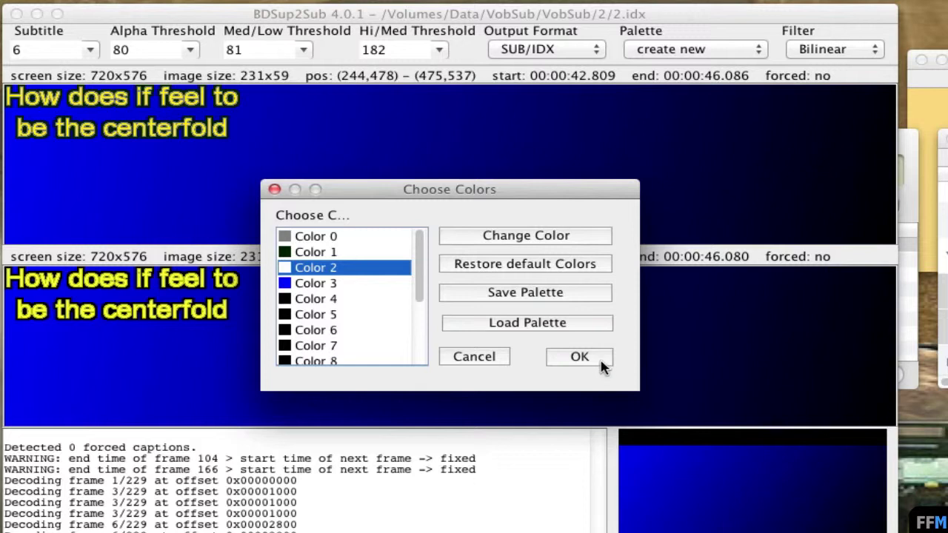
left_click(580, 358)
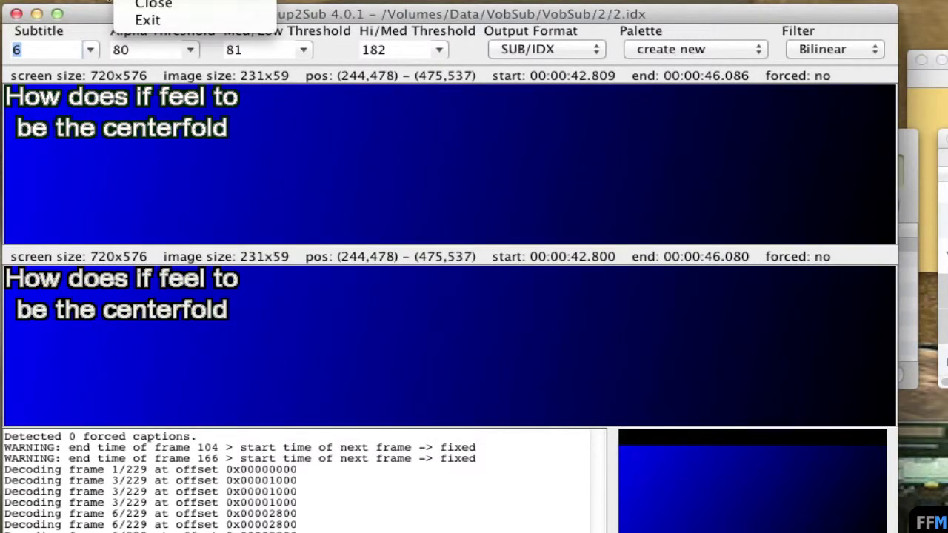
- Export the recoloured subtitles as SUB/IDX to 2_exp.idx in folder 2, with English (en) as the language
left_click(125, 1)
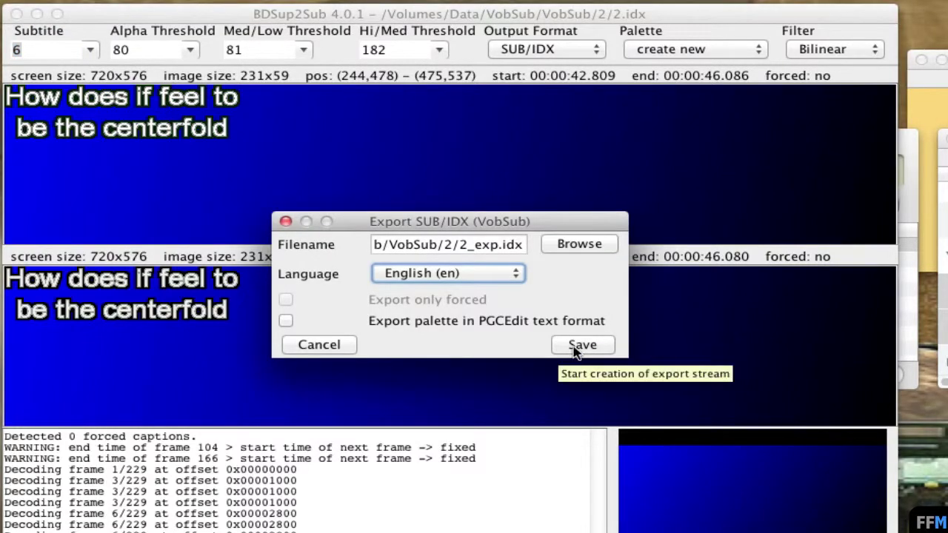
left_click(564, 346)
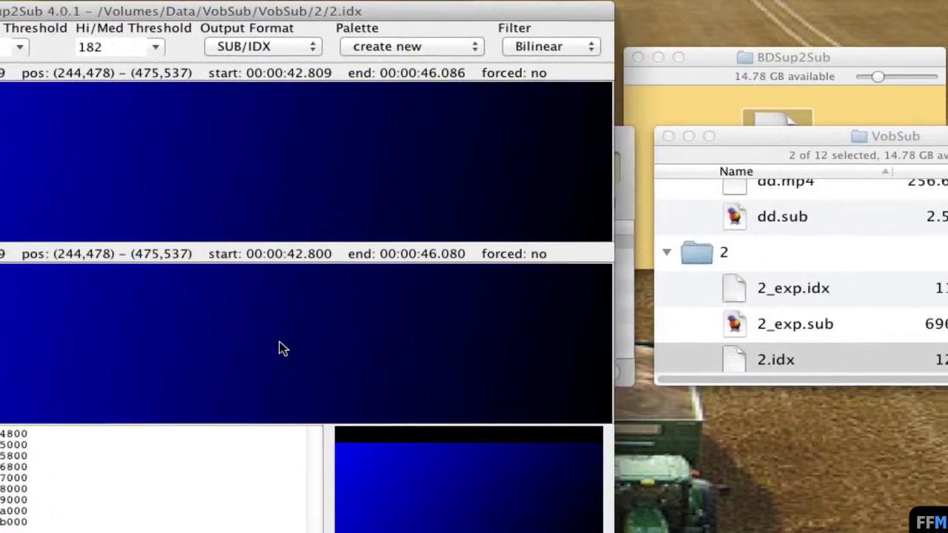
- Switch to the VobSub Finder window and rename 2_exp.sub and 2_exp.idx in folder 2 as dd.sub and dd.idx
left_click(841, 290)
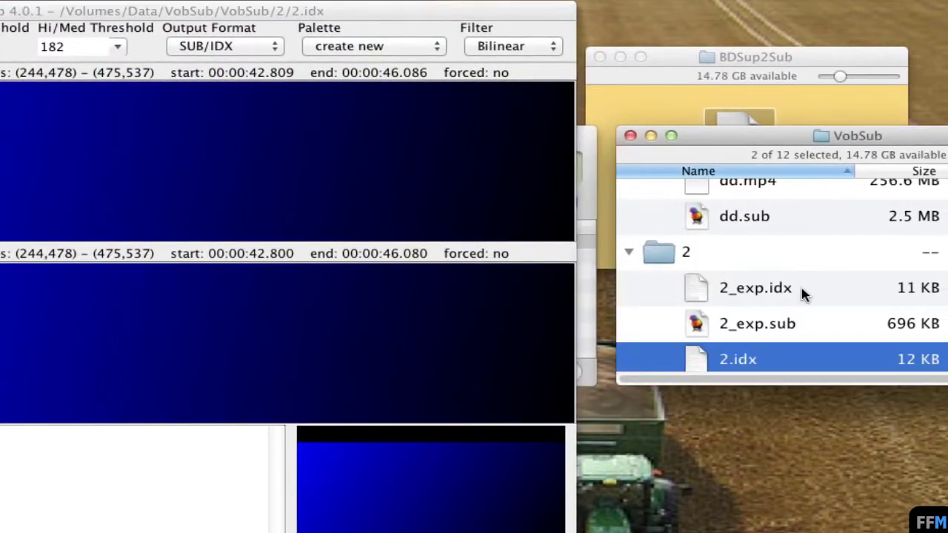
left_click(804, 294)
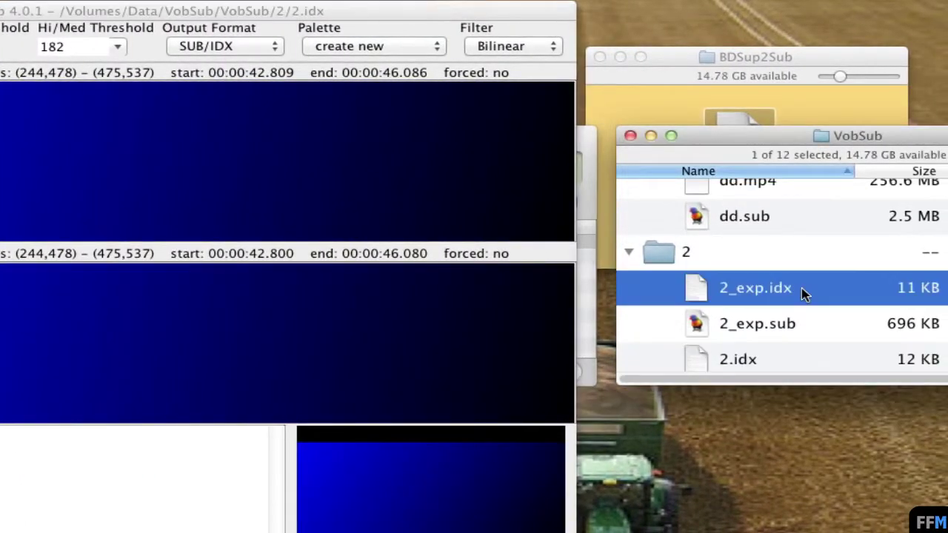
left_click(807, 327, "shift")
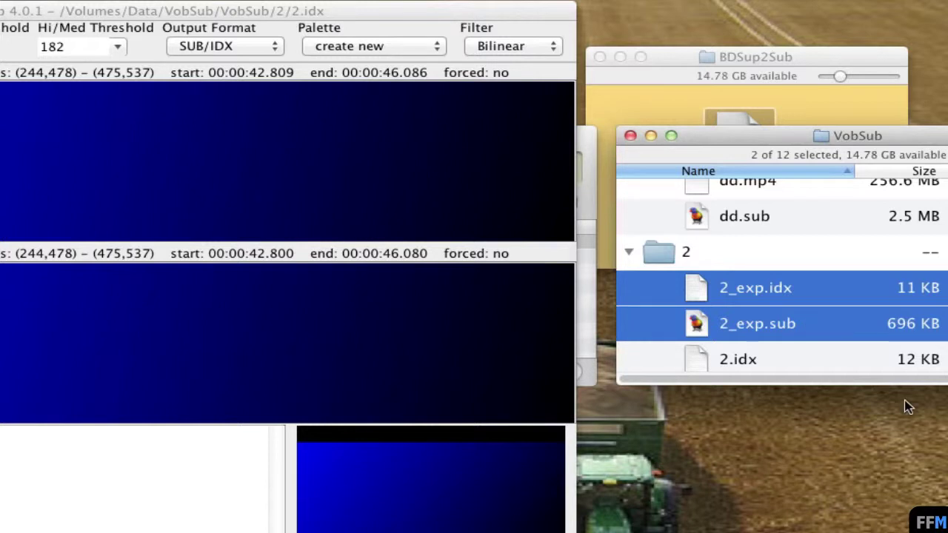
key("Return")
type("d.sub")
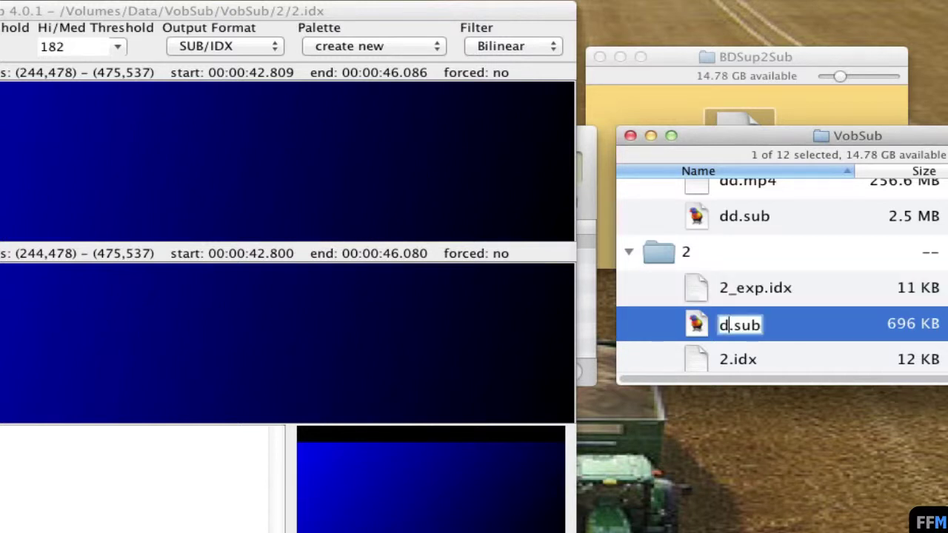
type("d")
key("Return")
key("Up")
key("Up")
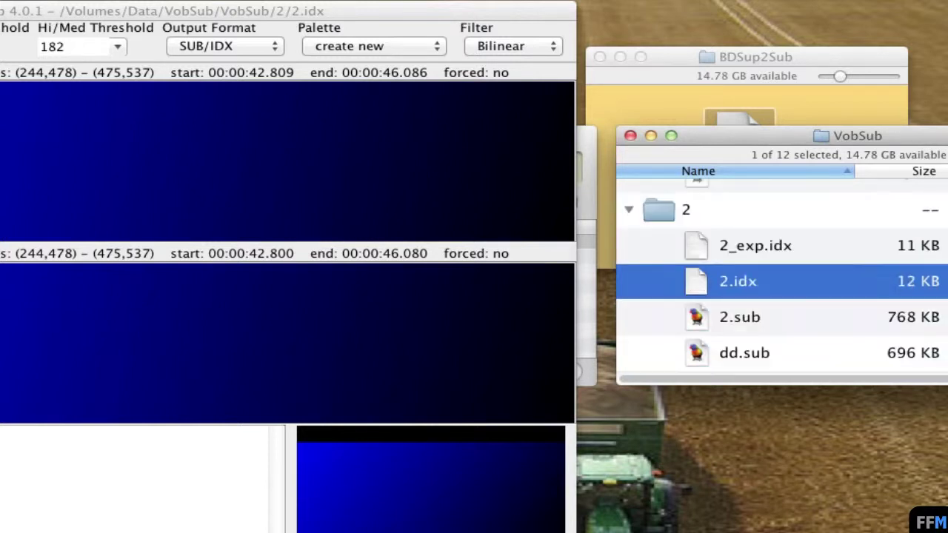
key("Up")
key("Return")
type("dd")
key("Return")
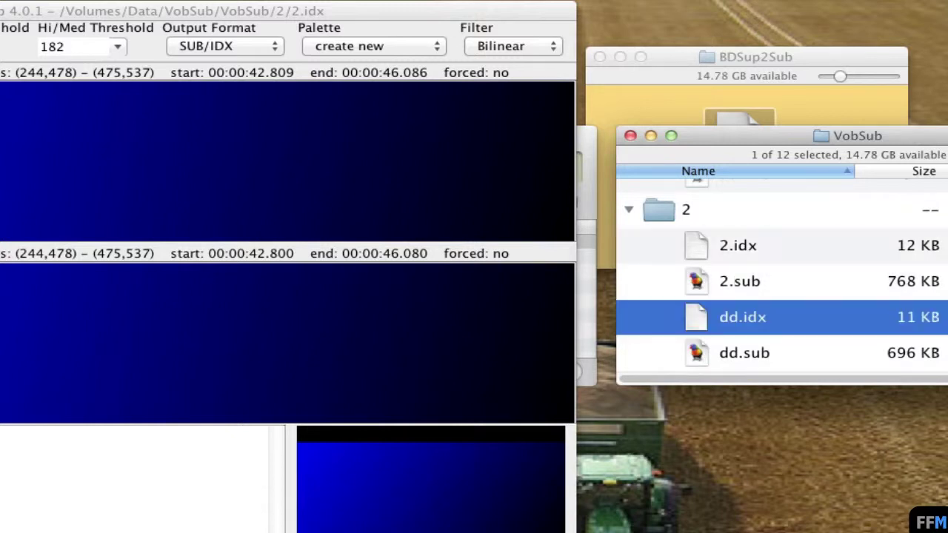
- Copy dd.mp4 from folder 1 into folder 2
scroll(850, 324, "up", 3)
left_click(775, 216)
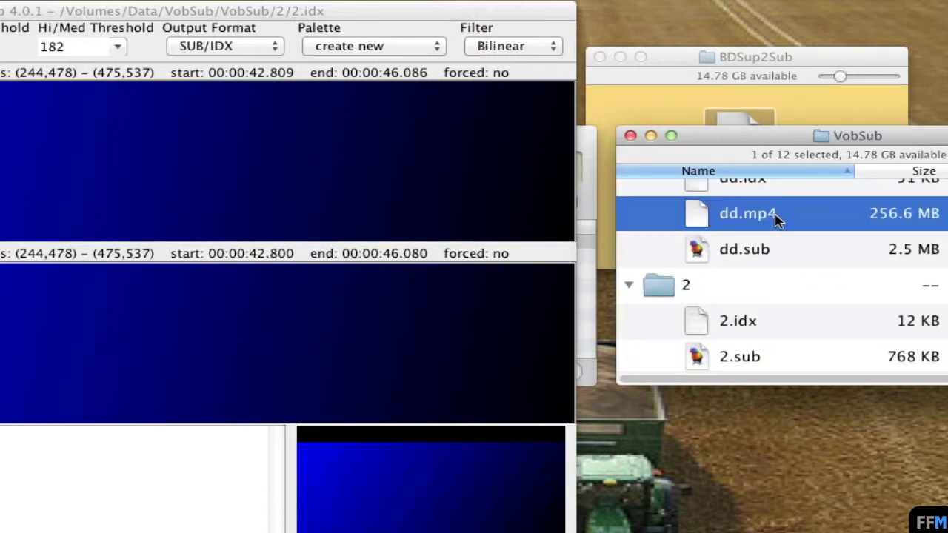
left_click(715, 286)
right_click(714, 285)
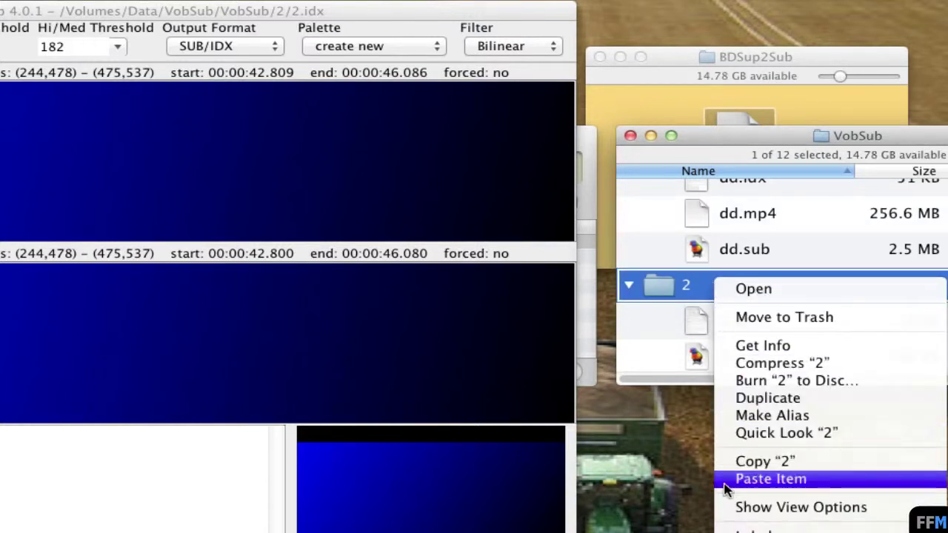
left_click(763, 479)
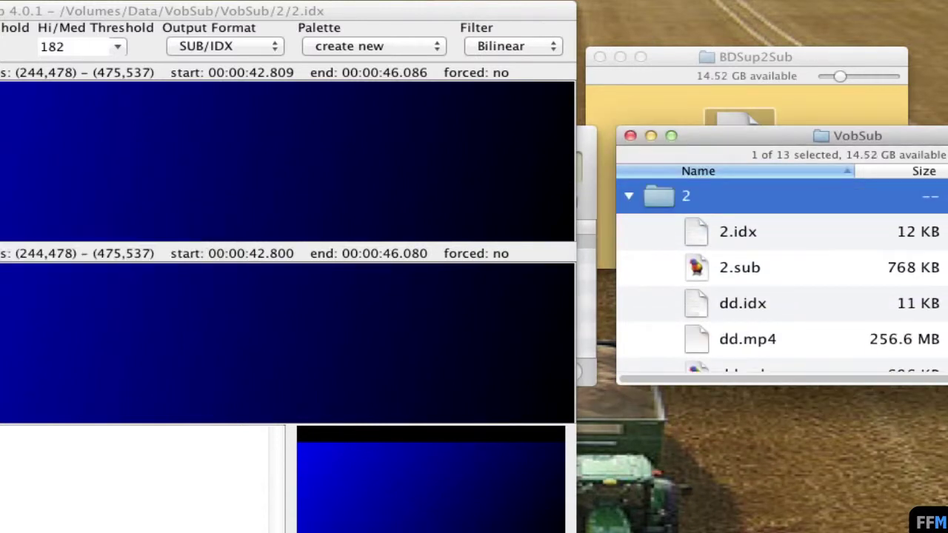
- Switch to VLC, add folder 2's dd.mp4 to the playlist, play it to check the subtitle colour, and close the video
left_click(593, 200)
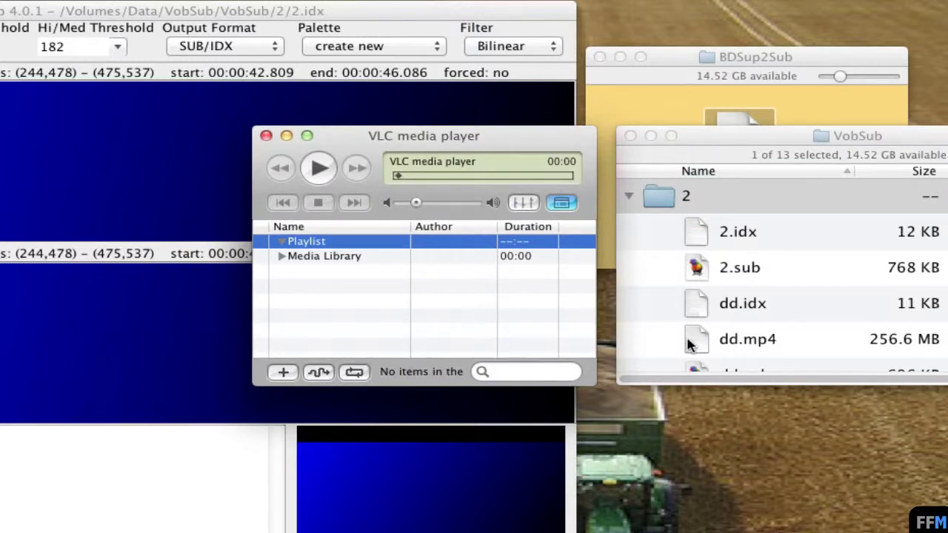
left_click_drag(699, 341, 390, 318)
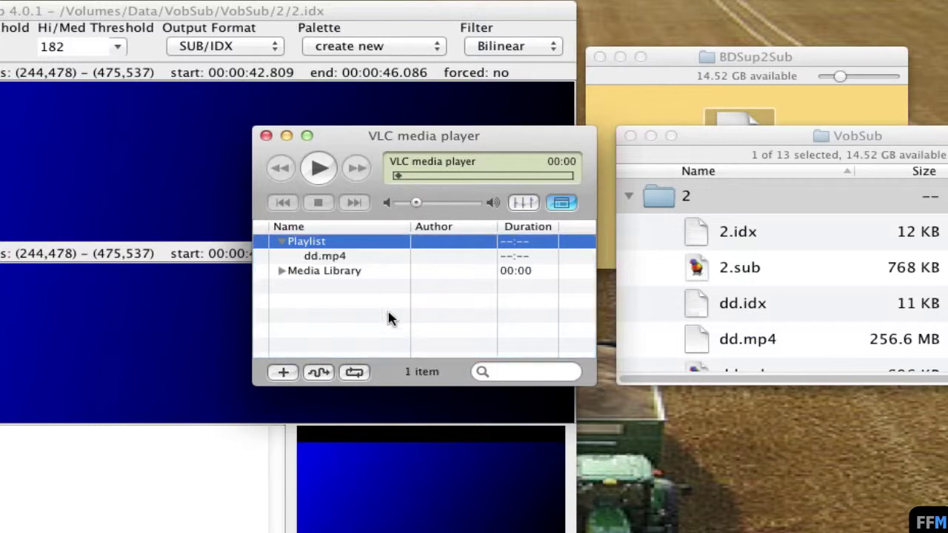
double_click(342, 259)
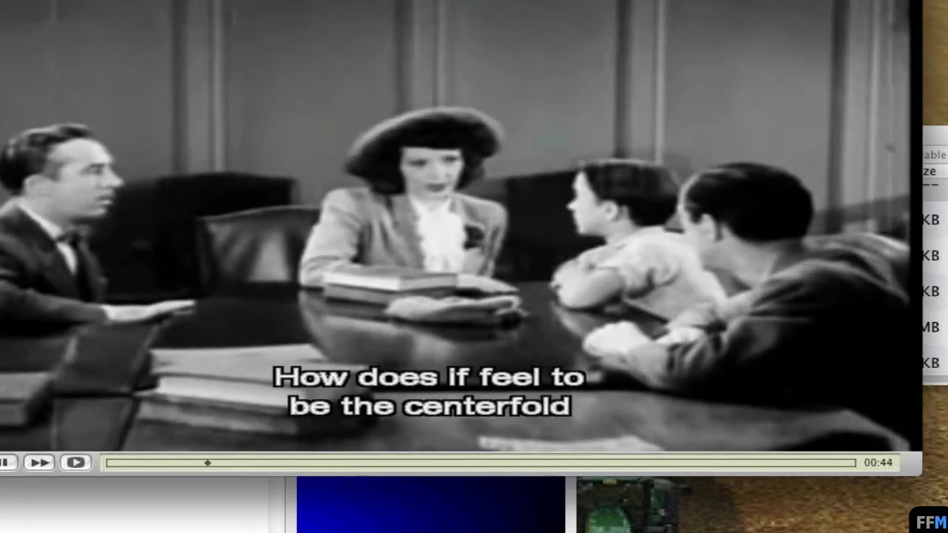
key("space")
key("Escape")
- Collapse folder 2 in the VobSub Finder window, expand folder 3 and select 3.idx and 3.sub
left_click(669, 161)
key("Left")
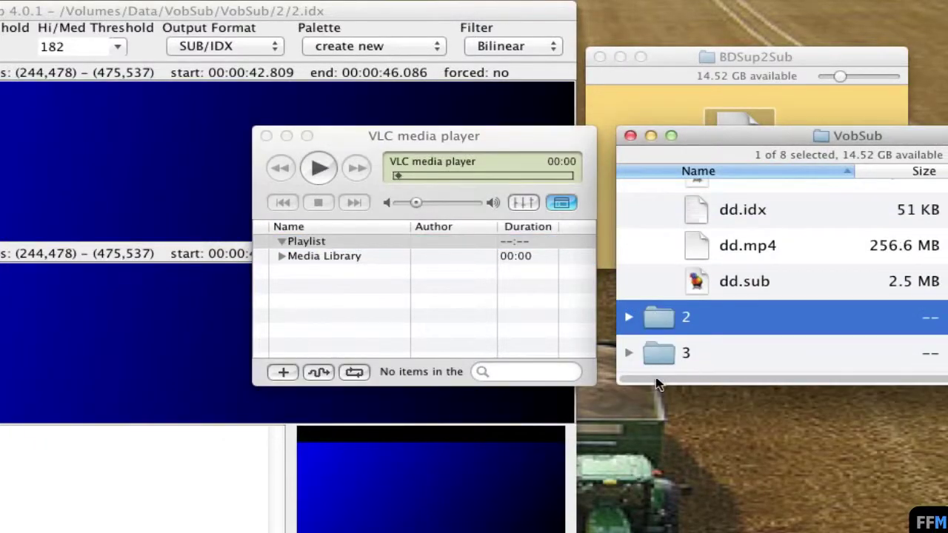
left_click(628, 354)
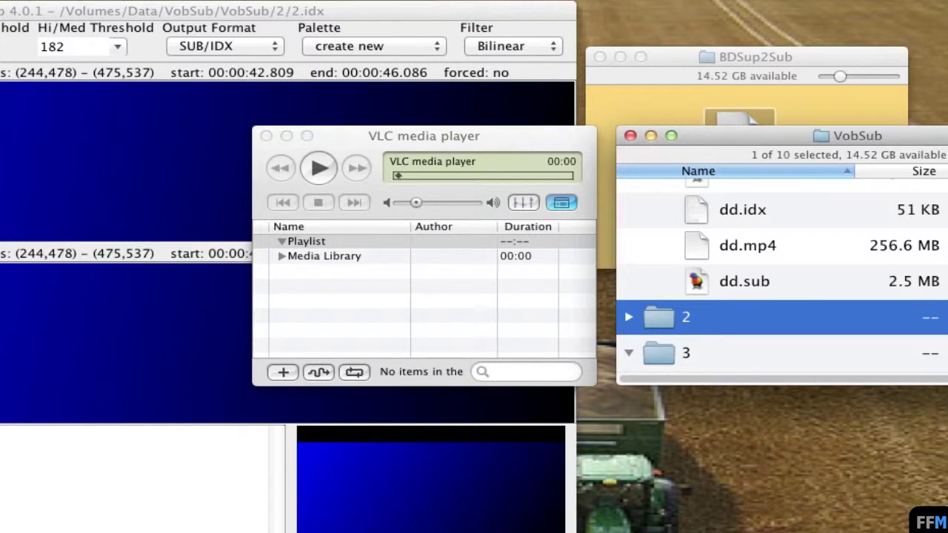
scroll(782, 297, "down", 2)
left_click(797, 323)
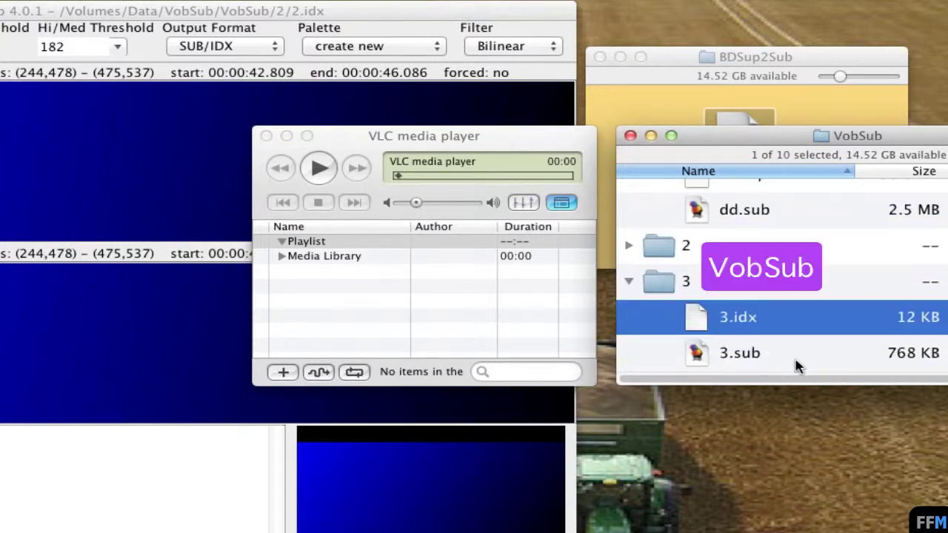
left_click(797, 356, "shift")
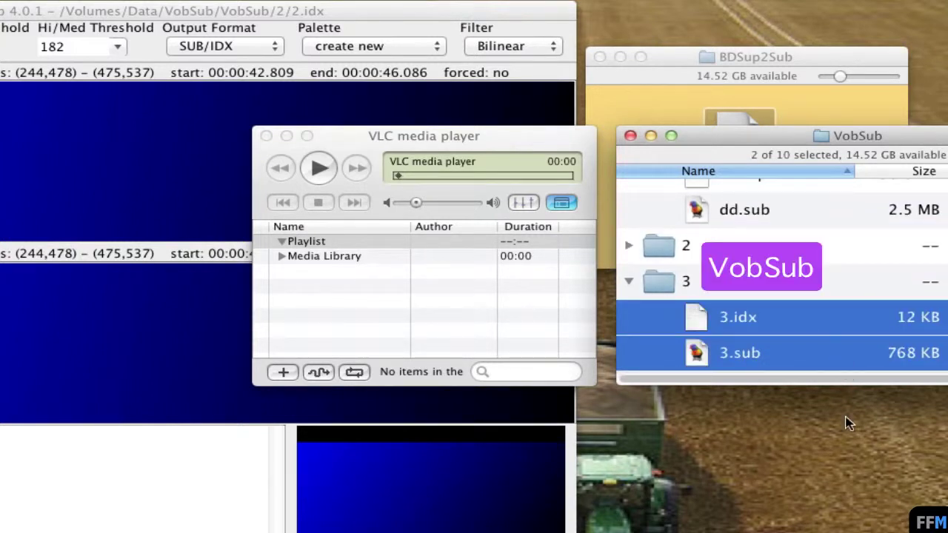
- Paste the copied dd.mp4 into folder 3
left_click(704, 282)
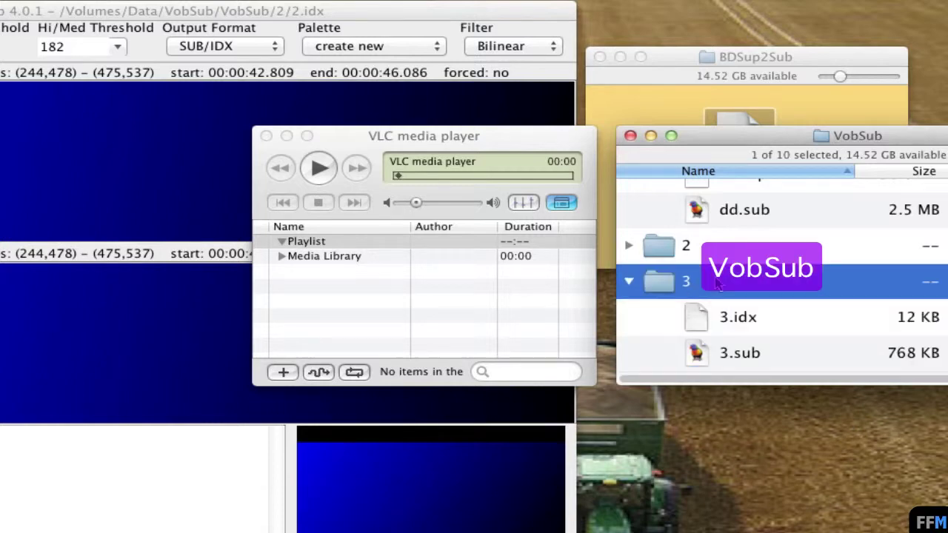
right_click(703, 281)
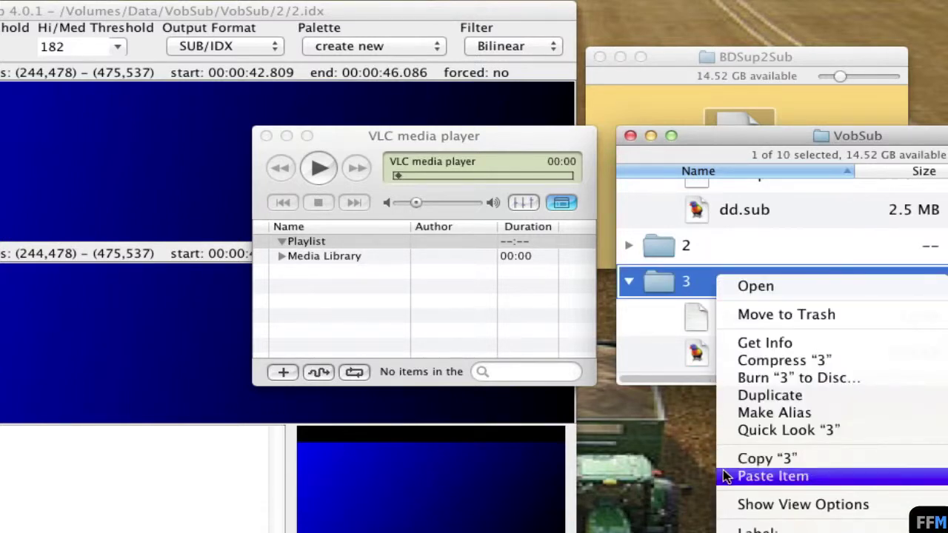
left_click(771, 476)
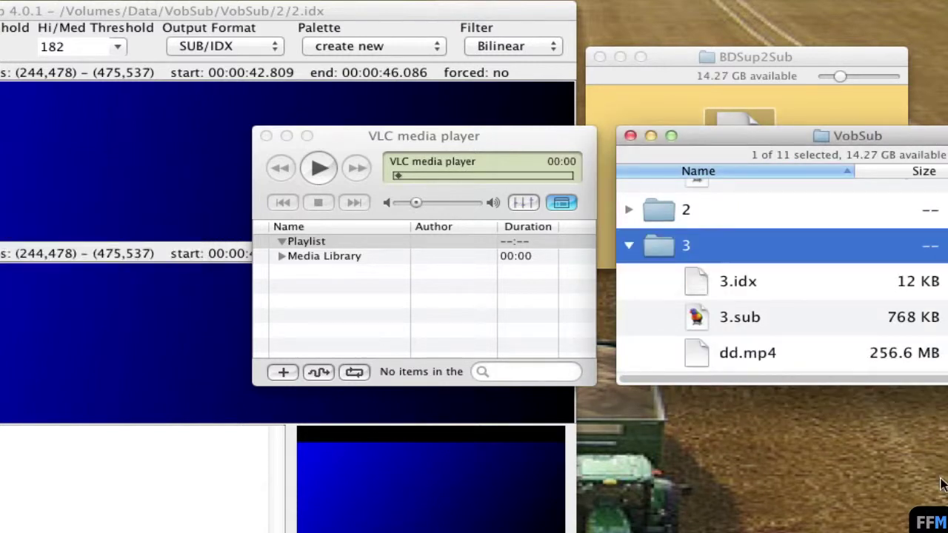
- Rename 3.idx and 3.sub in folder 3 to dd.idx and dd.sub
left_click(792, 292)
key("Return")
type("dd")
key("Return")
key("Up")
key("Return")
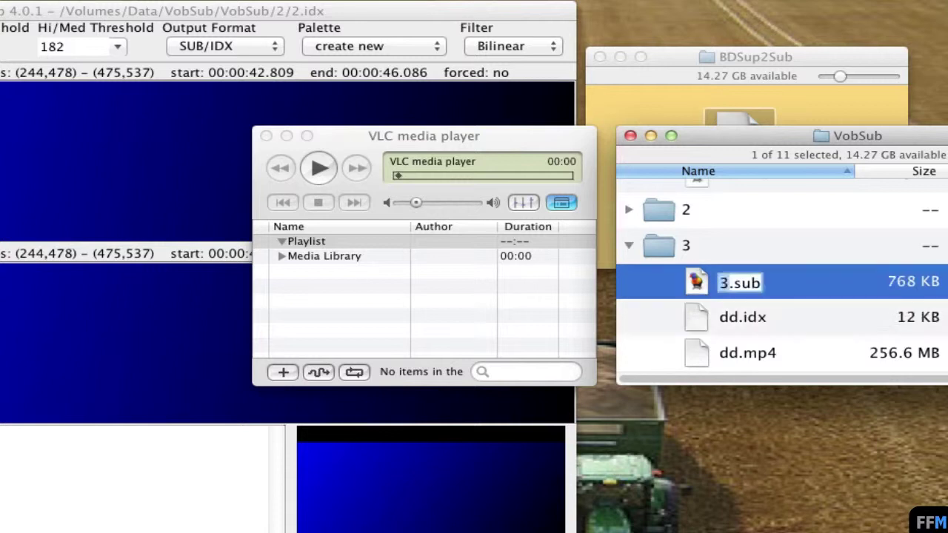
type("dd")
key("Return")
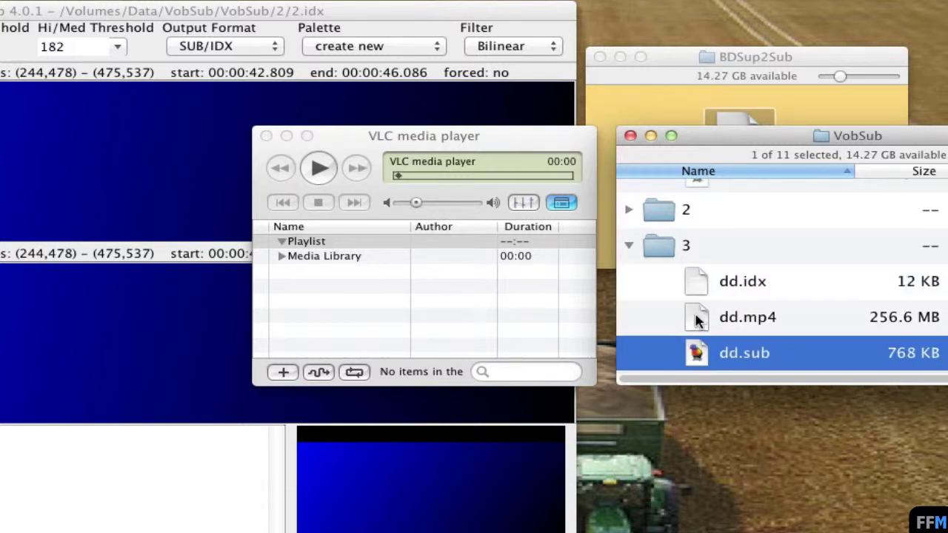
- Add folder 3's dd.mp4 to the VLC playlist, play it to check the subtitle colours, and remove it from the playlist
left_click_drag(697, 319, 352, 308)
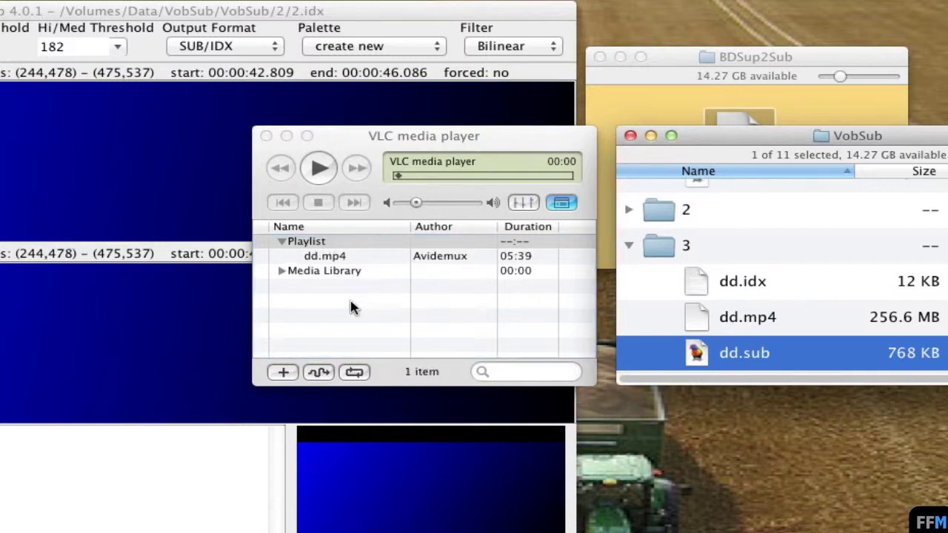
double_click(343, 257)
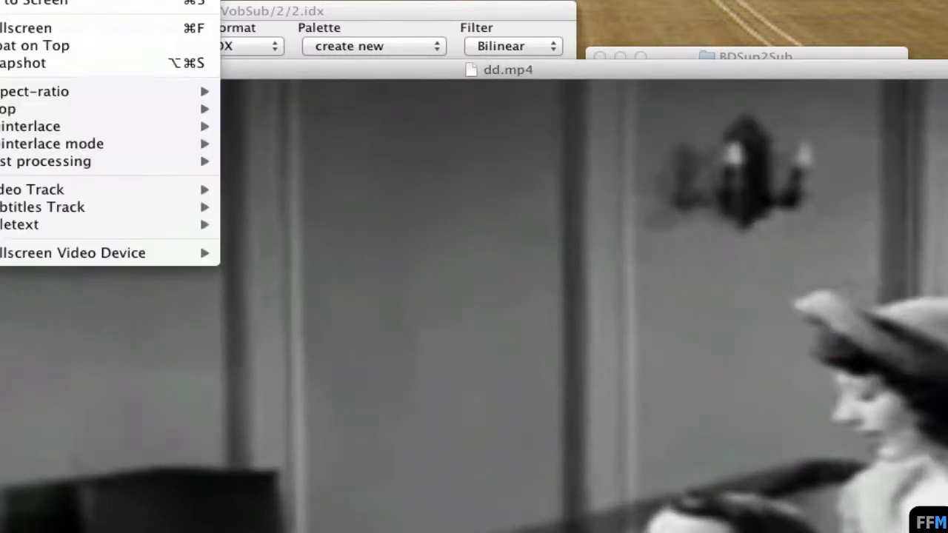
left_click(42, 4)
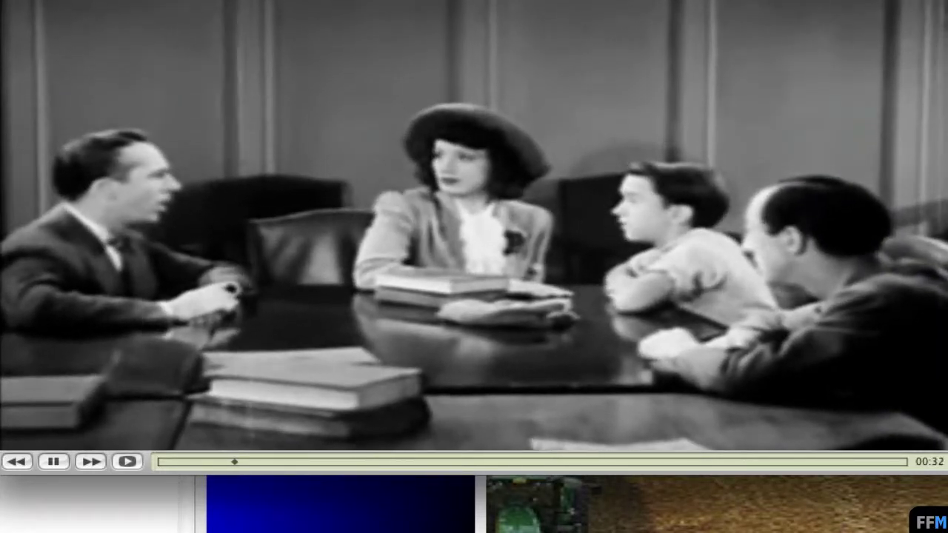
key("space")
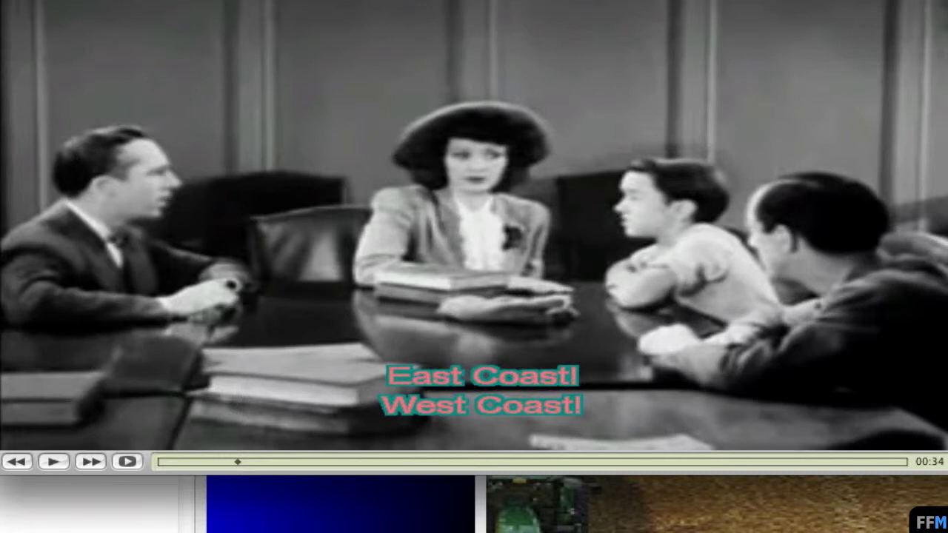
key("space")
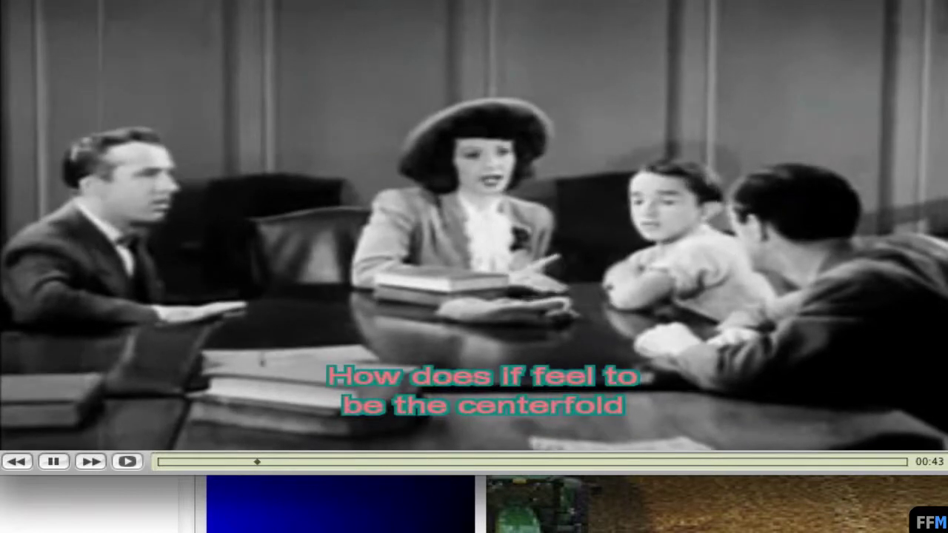
key("space")
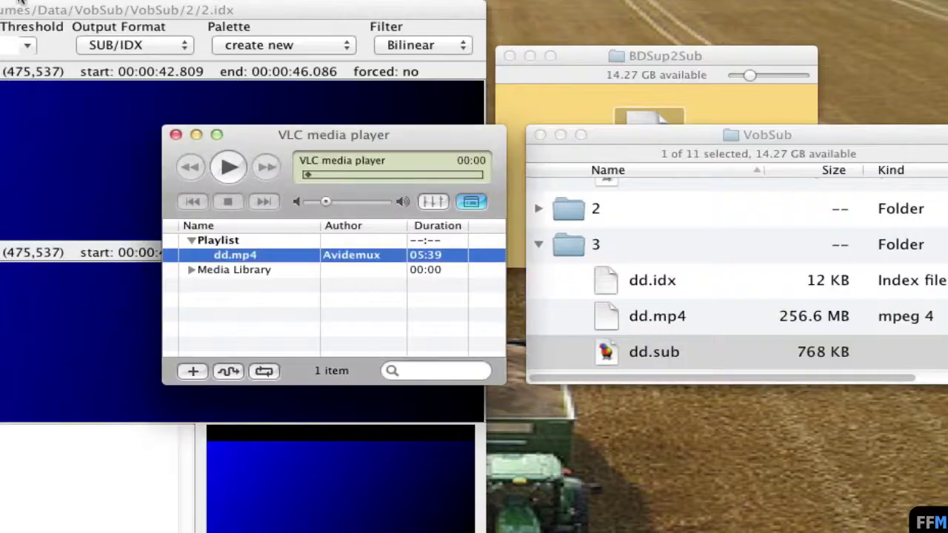
key("Delete")
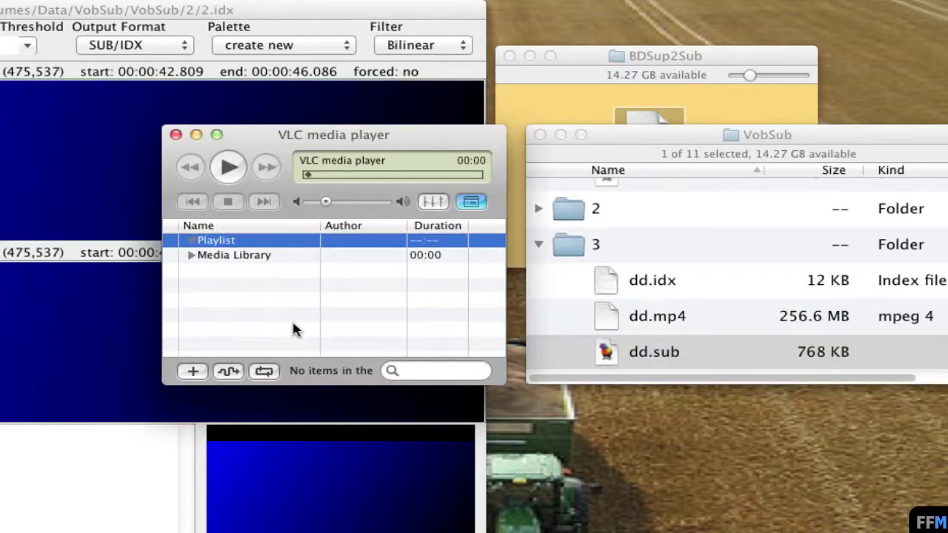
- Switch to BDSup2Sub and try to open dd.idx from folder 3
key("super+Tab")
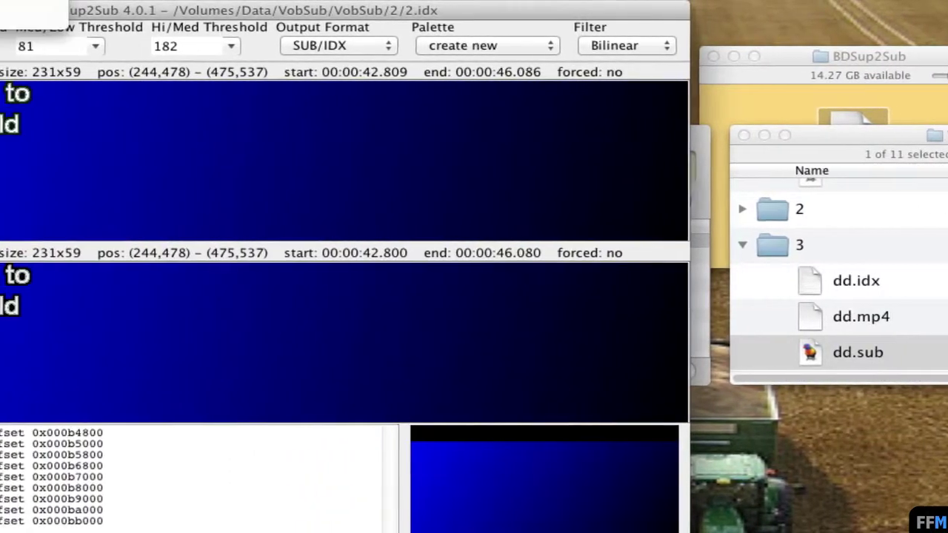
key("super+o")
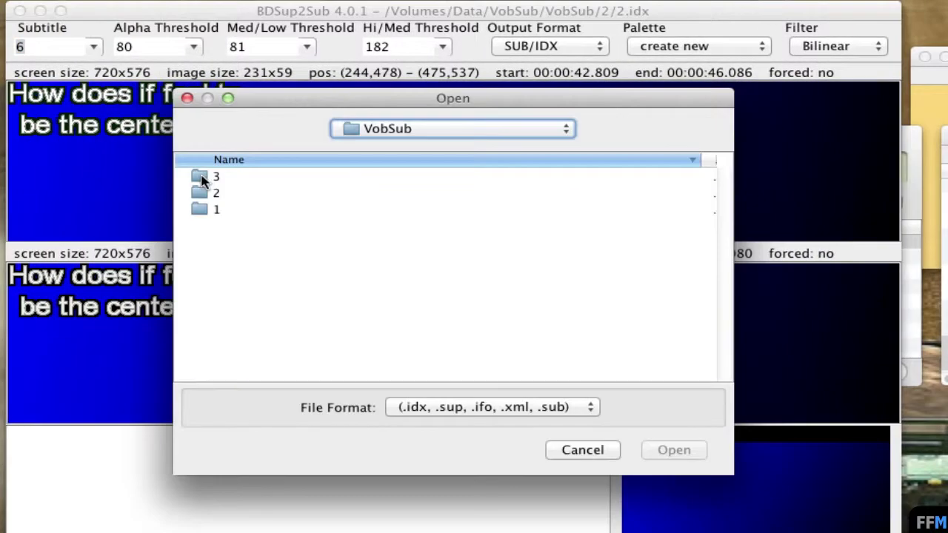
double_click(202, 177)
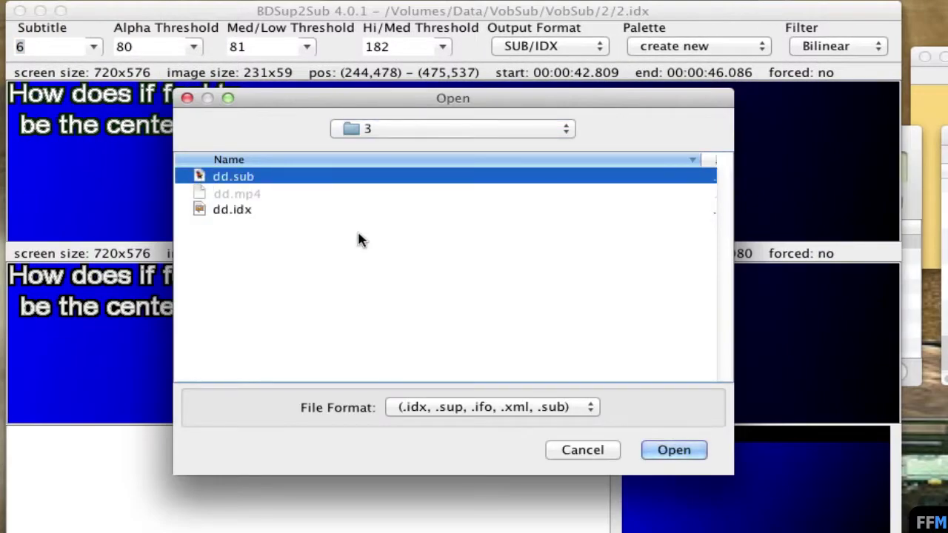
left_click(245, 213)
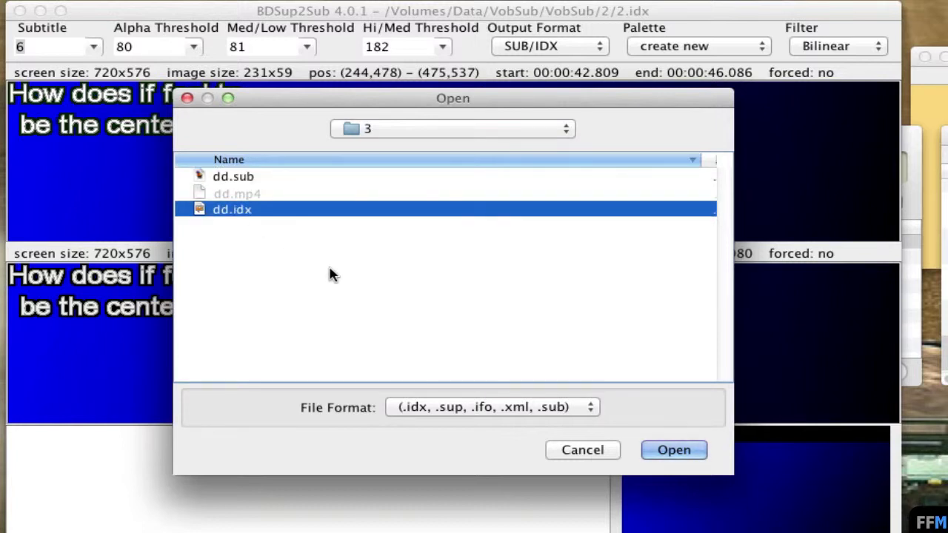
left_click(695, 455)
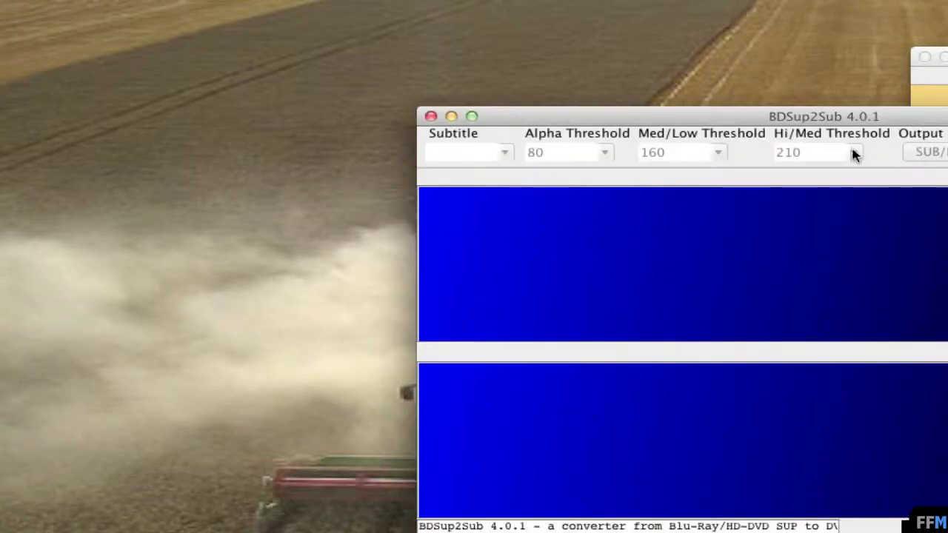
- Open dd.idx from folder 3 in the fresh BDSup2Sub window, accepting the default conversion options
left_click_drag(925, 120, 508, 15)
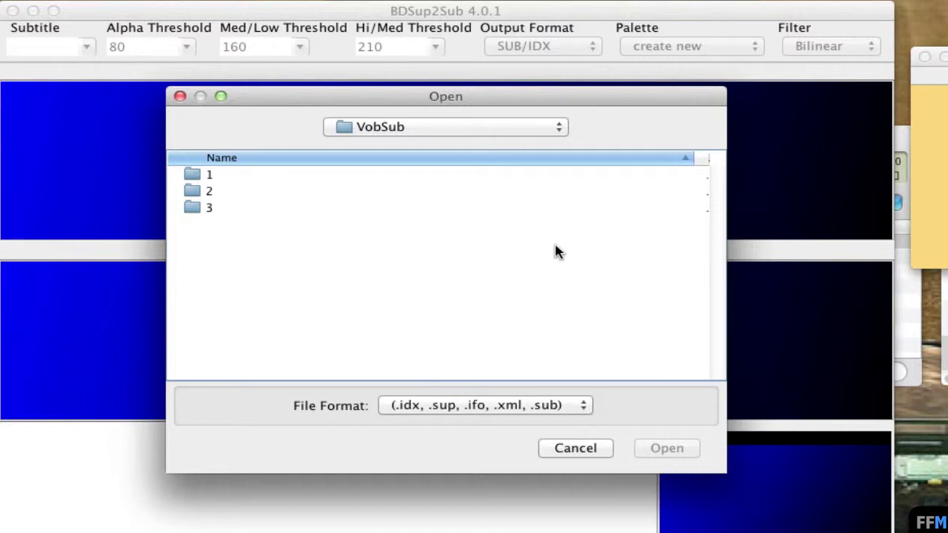
double_click(189, 211)
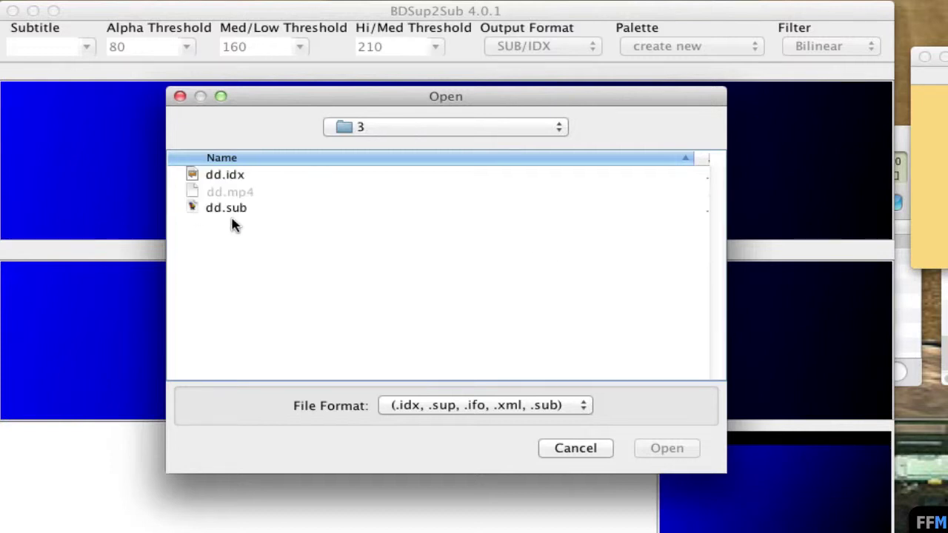
left_click(234, 180)
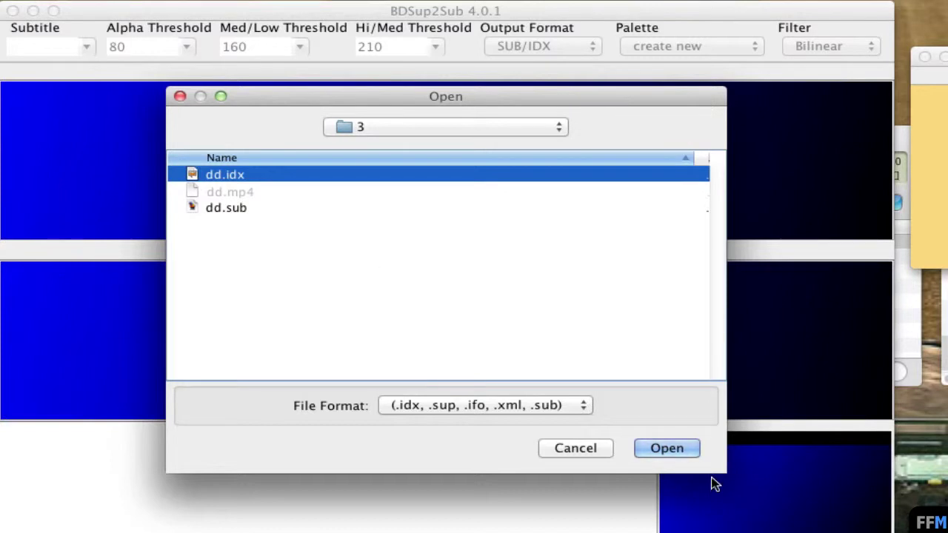
left_click(694, 454)
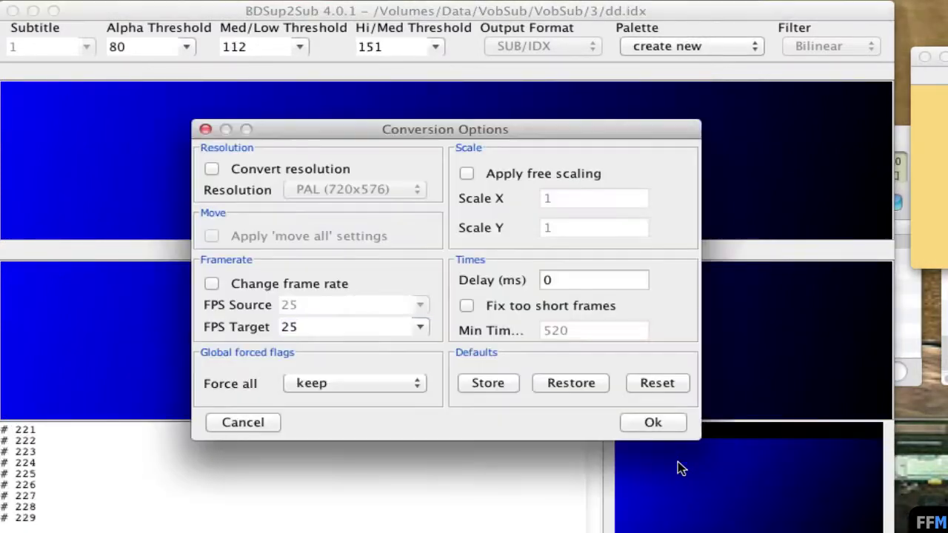
left_click(633, 424)
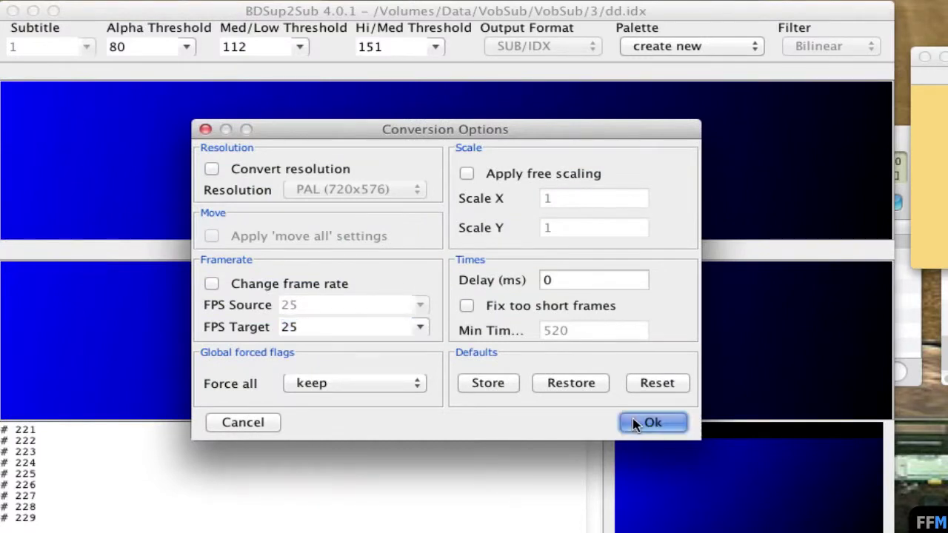
- Change Color 2 in the DVD palette, the pink text colour, to white
left_click(185, 0)
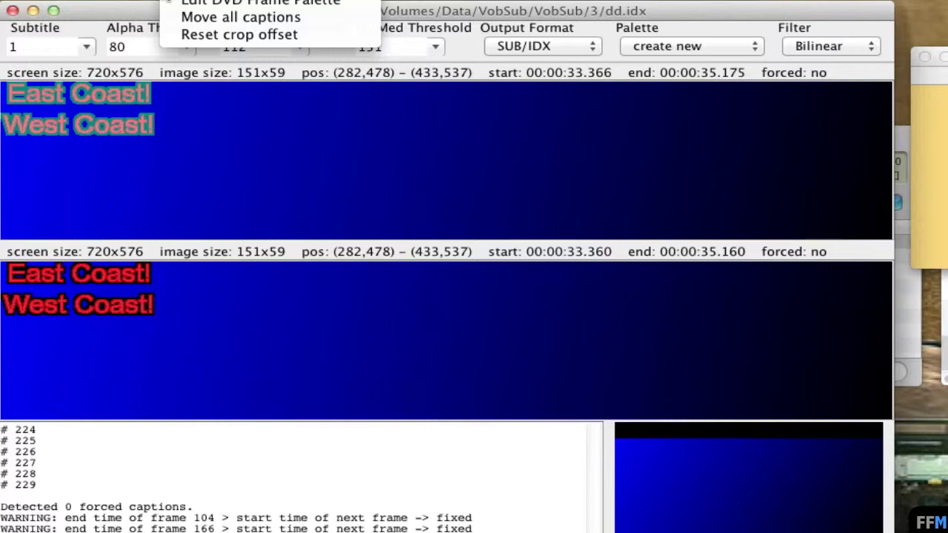
left_click(259, 3)
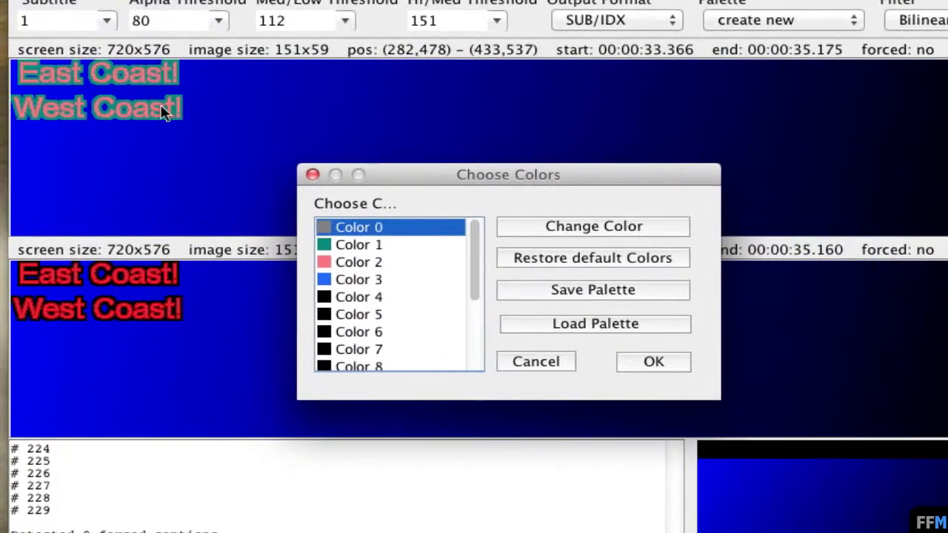
mouse_move(479, 298)
left_mouse_down()
mouse_move(483, 372)
mouse_move(488, 285)
left_mouse_up()
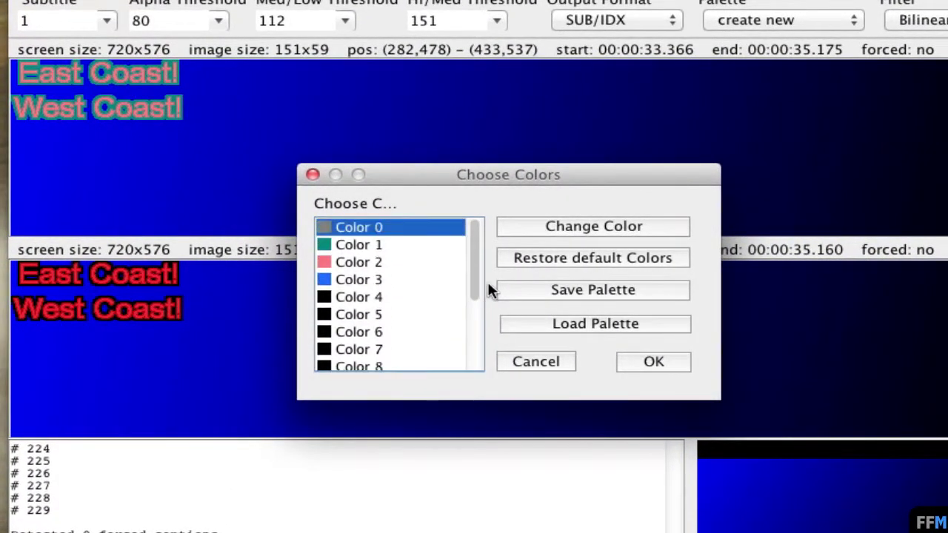
double_click(347, 263)
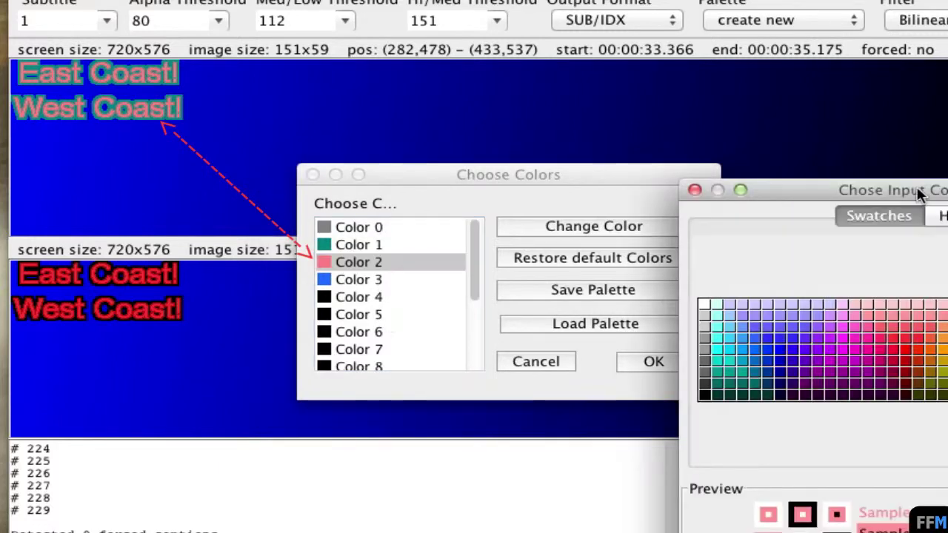
left_click_drag(916, 178, 531, 125)
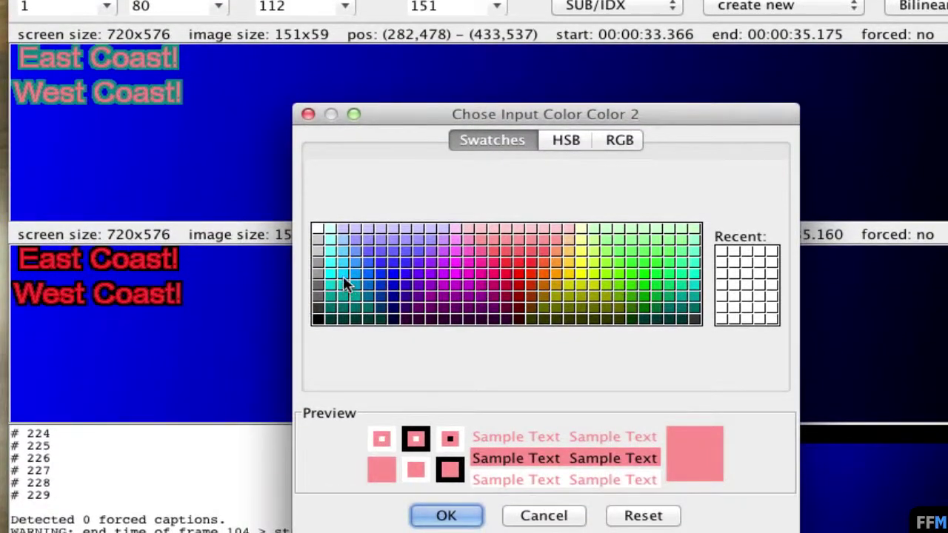
left_click(318, 230)
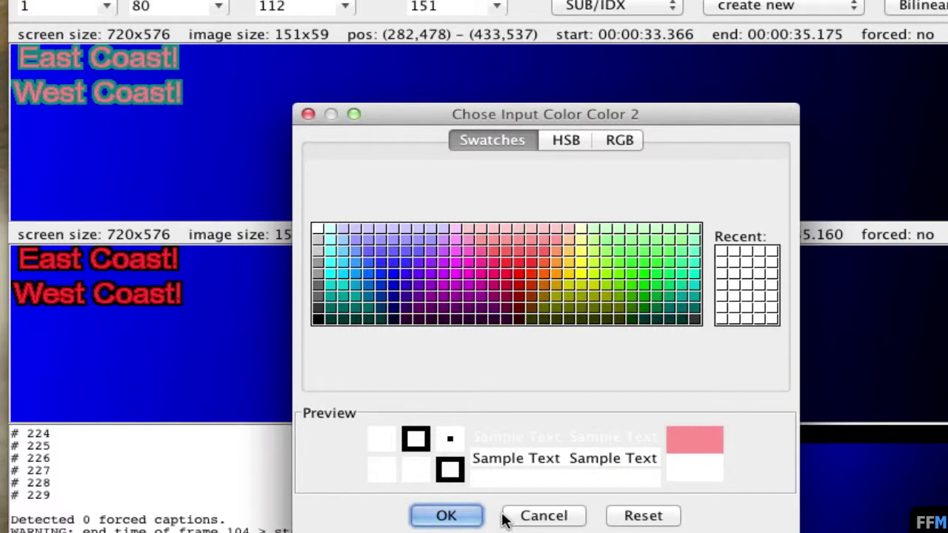
left_click(477, 517)
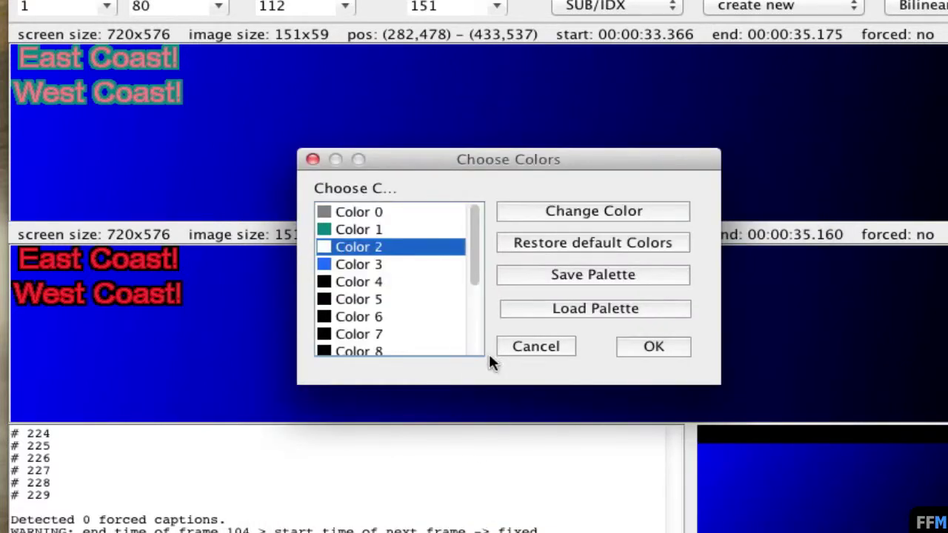
left_click(651, 348)
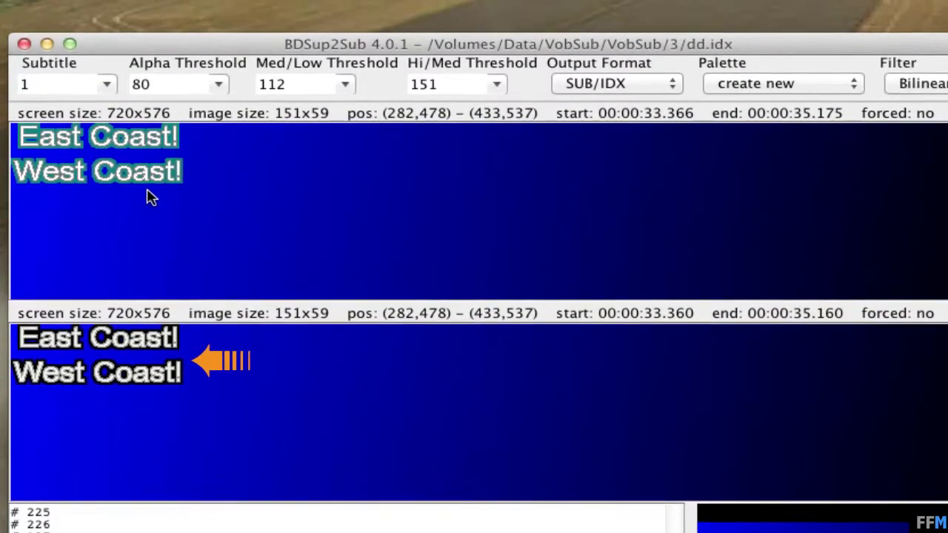
- Export the recoloured subtitles as SUB/IDX to dd_exp.idx in folder 3 with English as the language
left_click(152, 0)
left_click(189, 13)
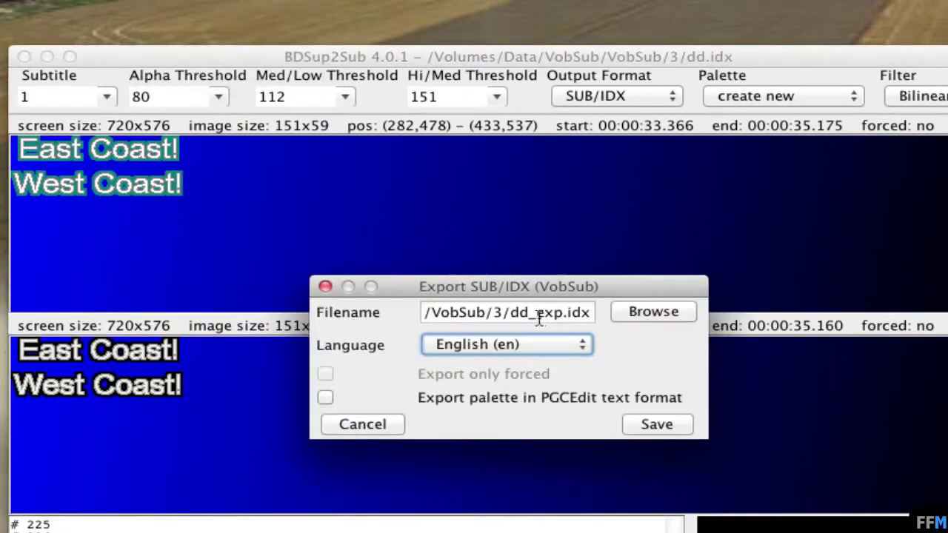
left_click(655, 424)
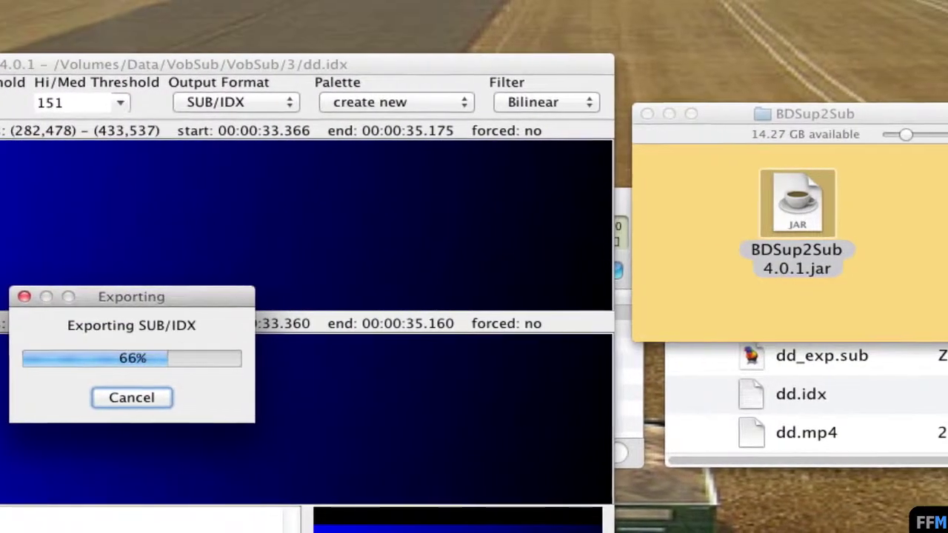
- Rename the original dd.sub and dd.idx in folder 3 of the VobSub Finder window to 3.sub and 3.idx
left_click(858, 410)
scroll(858, 410, "down", 1)
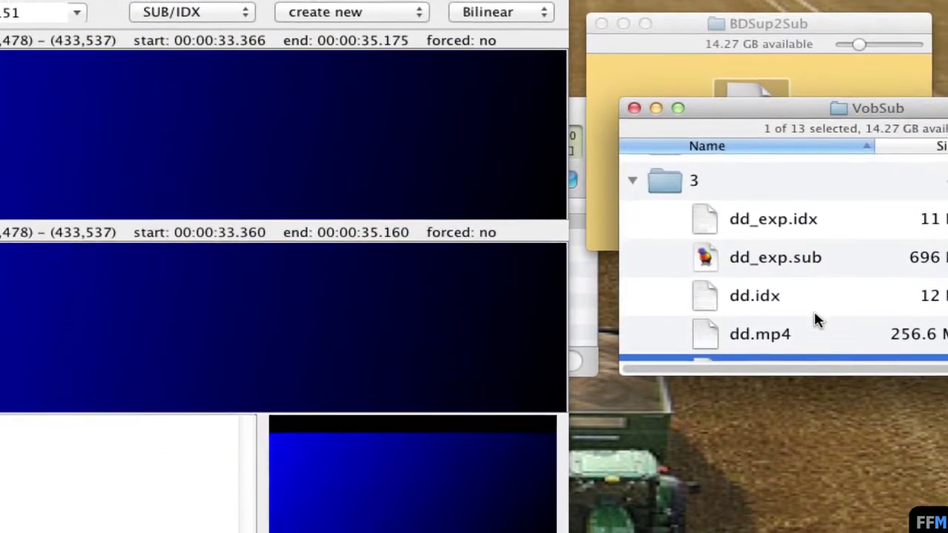
scroll(932, 295, "down", 1)
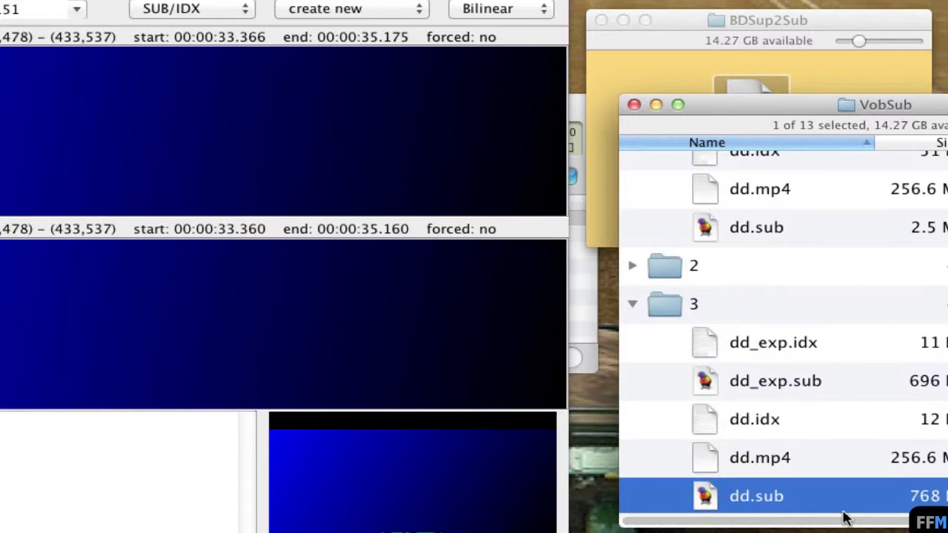
key("Return")
type("3")
key("Return")
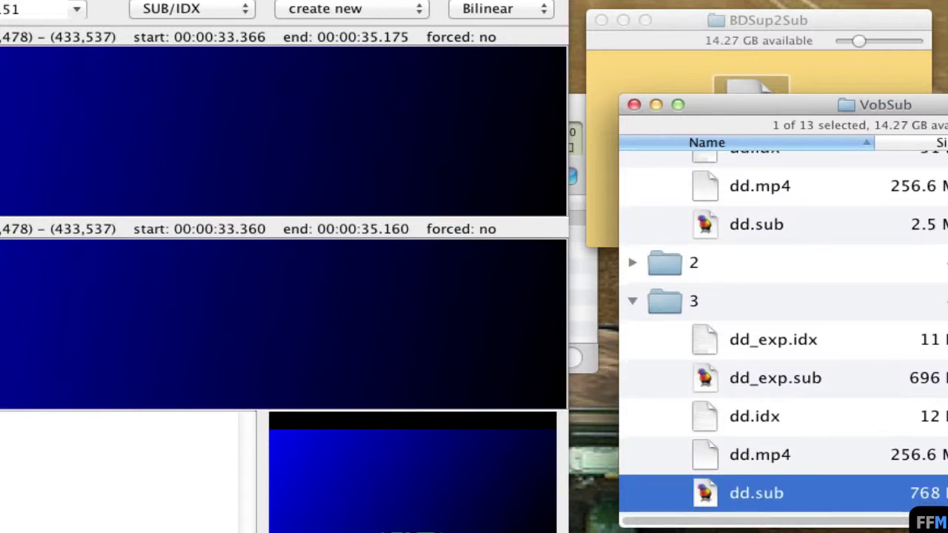
key("Down")
key("Down")
key("Down")
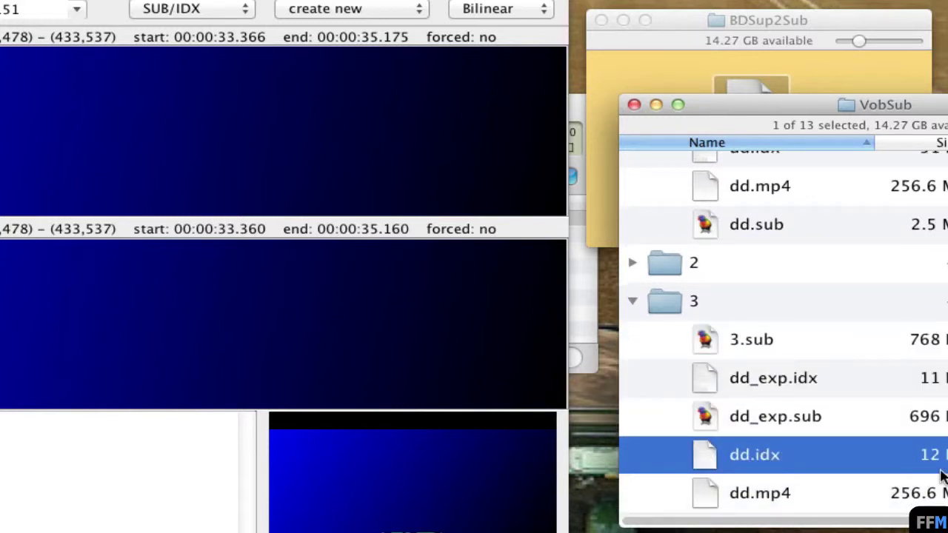
key("Return")
type("3")
key("Return")
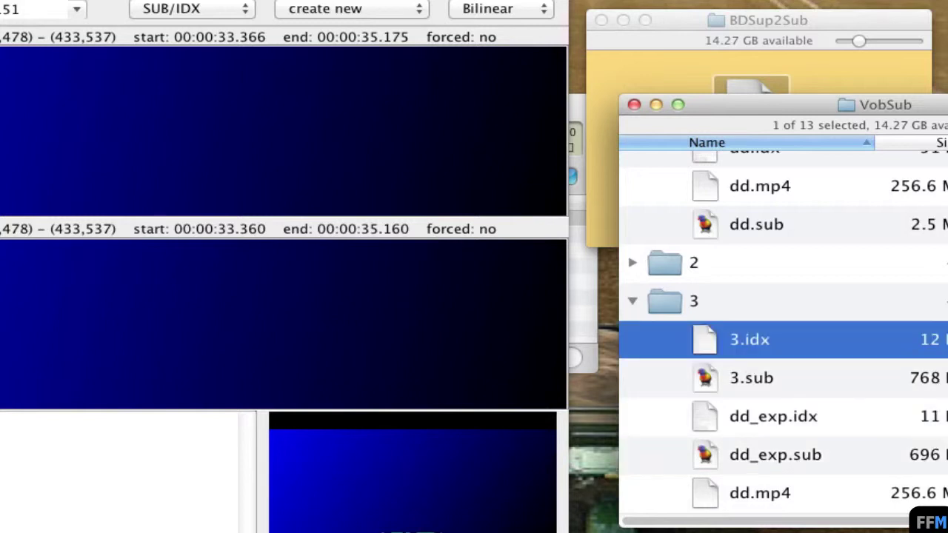
- Rename the exported dd_exp.idx and dd_exp.sub in folder 3 to dd.idx and dd.sub
key("Down")
key("Down")
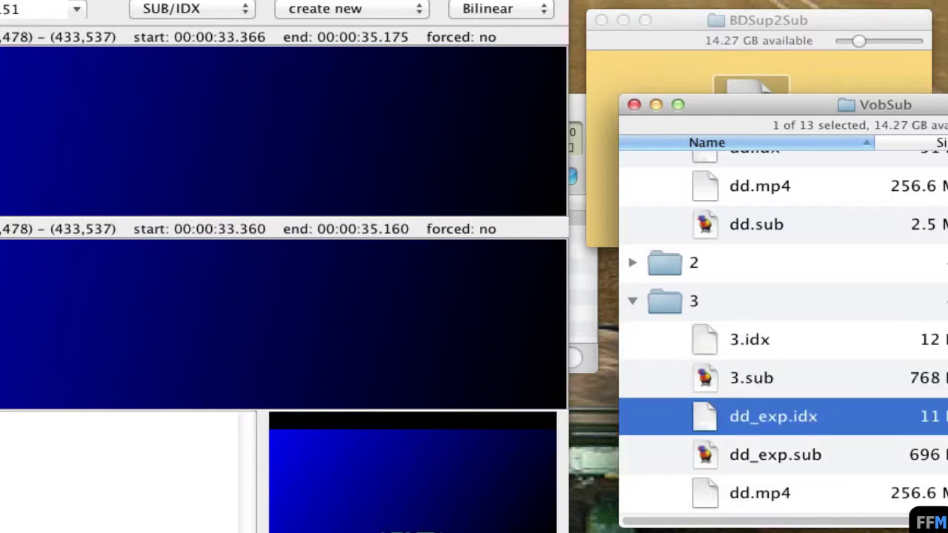
key("Return")
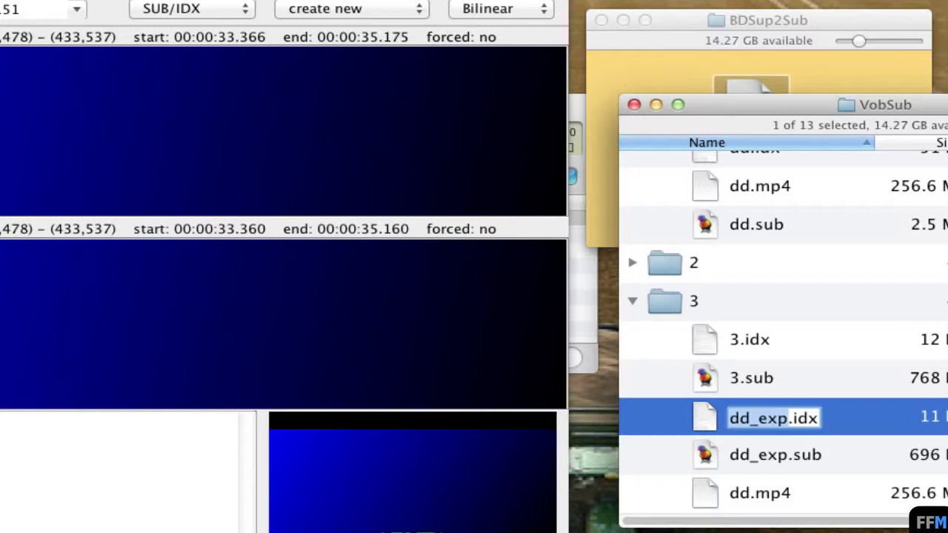
type("dd")
key("Return")
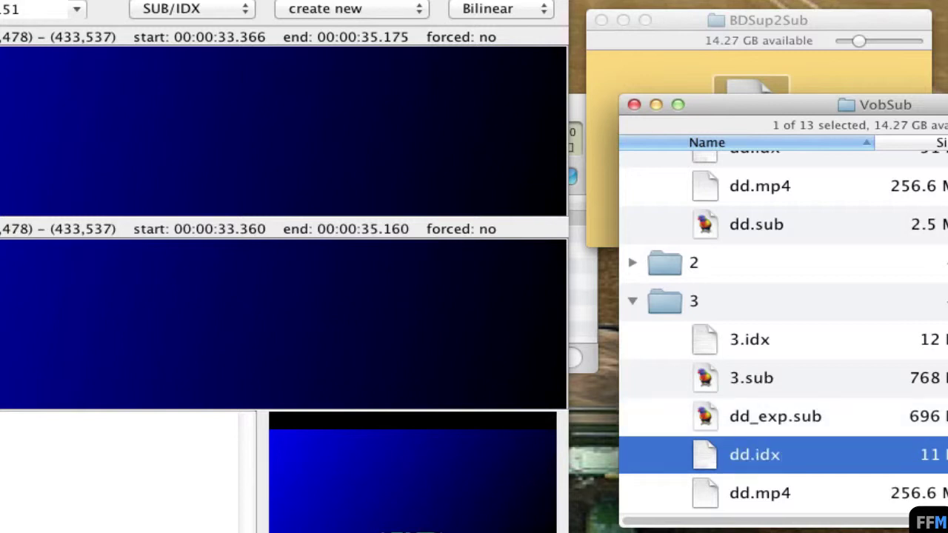
key("Up")
key("Return")
type("dd")
key("Return")
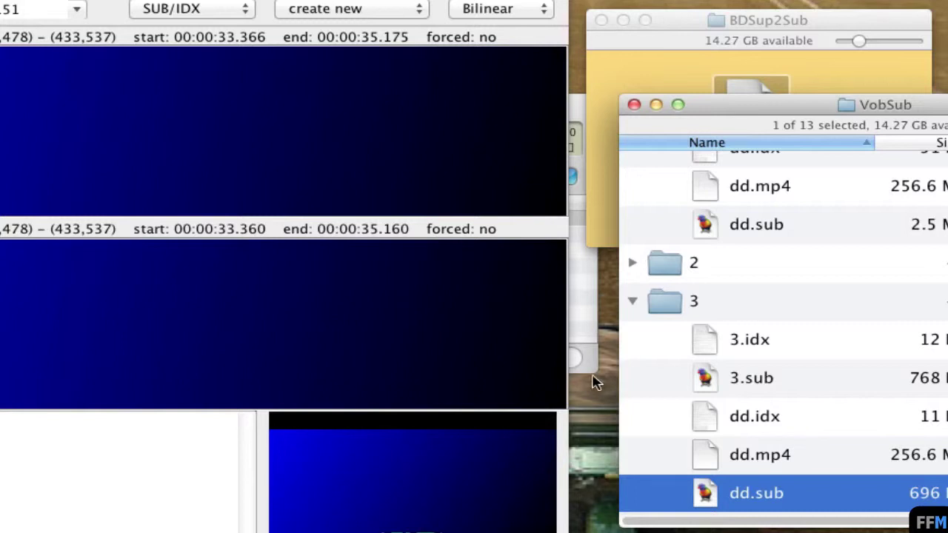
- Switch to VLC, add dd.mp4 from folder 3 to the playlist, and play it to check the recoloured subtitles, pausing on a subtitled scene
key("super+o")
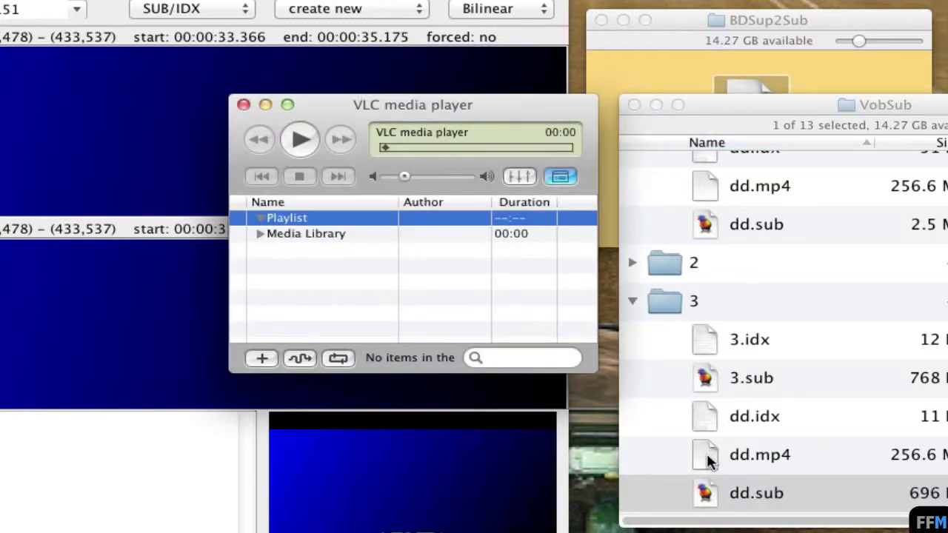
left_click_drag(712, 454, 335, 300)
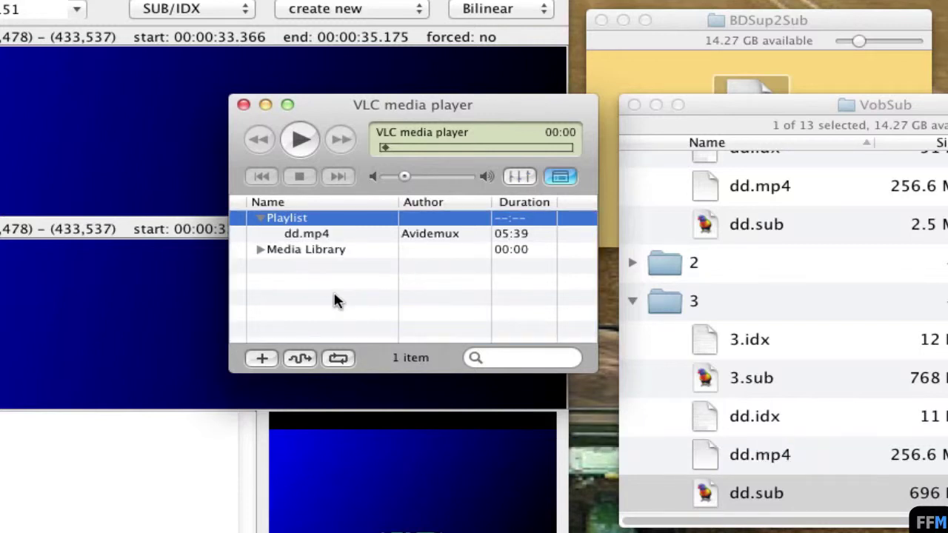
double_click(341, 233)
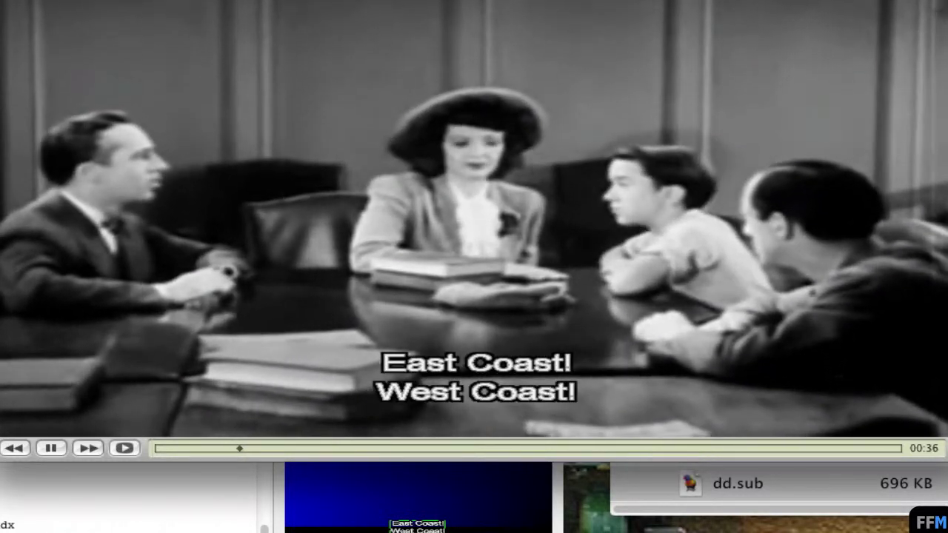
key("space")
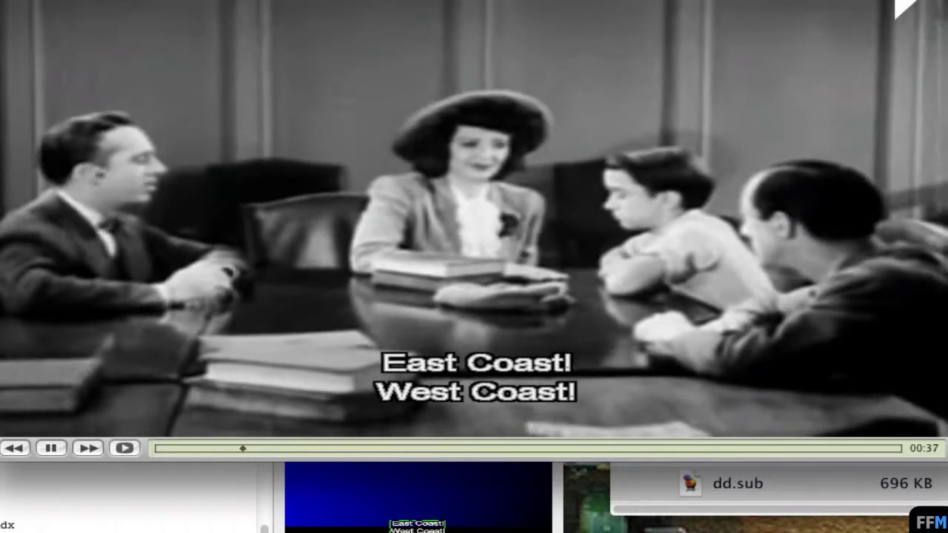